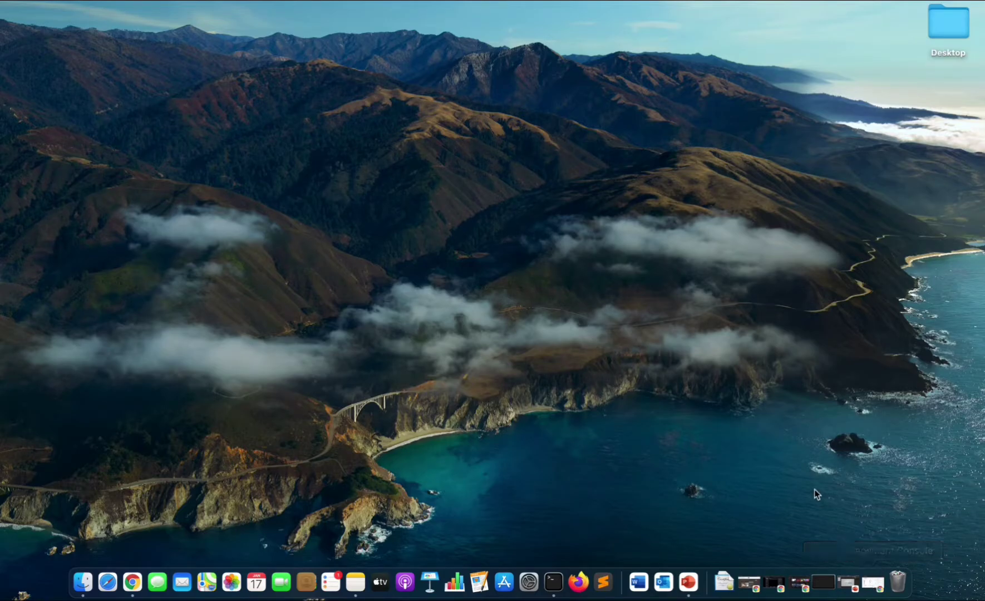
# Bring up the AWS Management Console window, look through the search results for ec2 and clear the search.
pyautogui.click(882, 584)
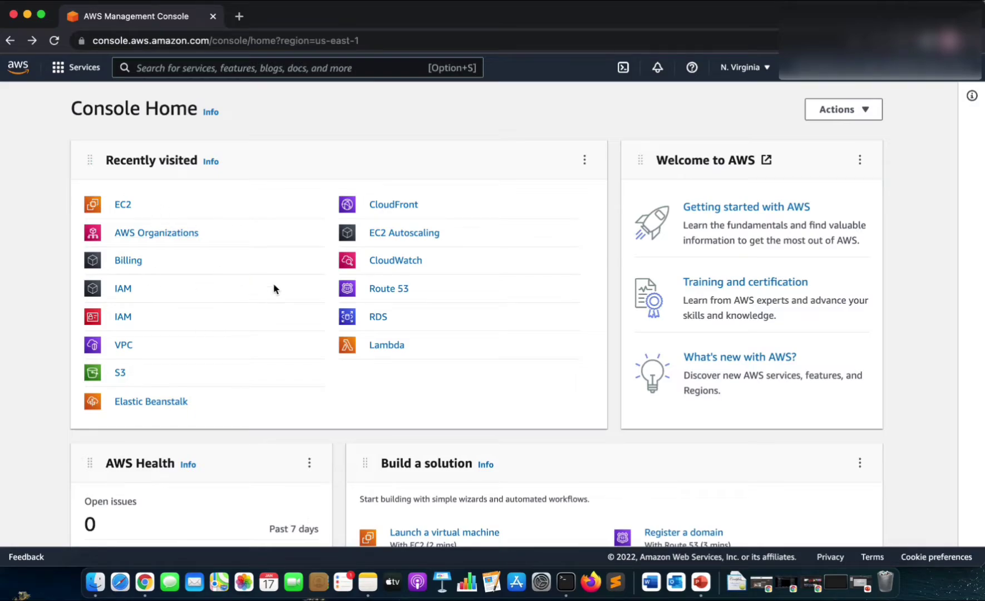
pyautogui.click(300, 70)
pyautogui.write('ec2')
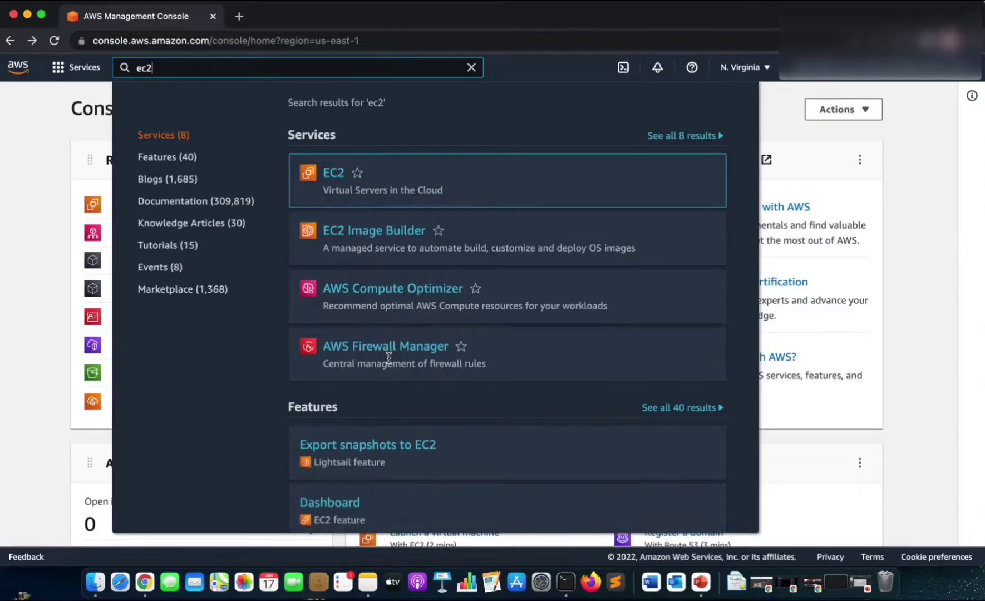
pyautogui.scroll(-4, 389, 356)
pyautogui.scroll(-6, 388, 358)
pyautogui.scroll(7, 389, 357)
pyautogui.press('BackSpace')
pyautogui.press('BackSpace')
pyautogui.press('BackSpace')
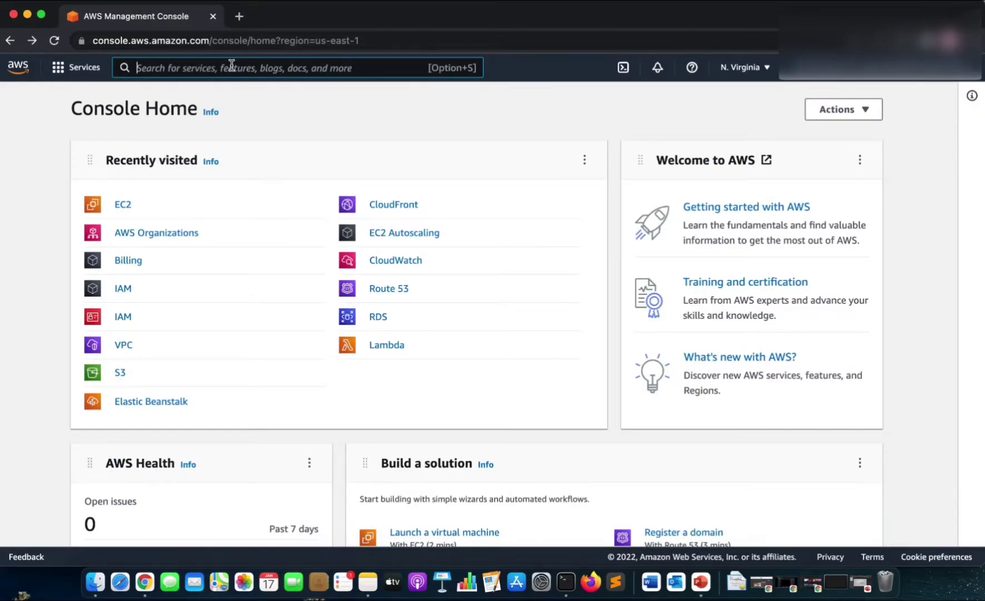
# Browse the list of all AWS services and look through the services in the Compute category.
pyautogui.click(79, 70)
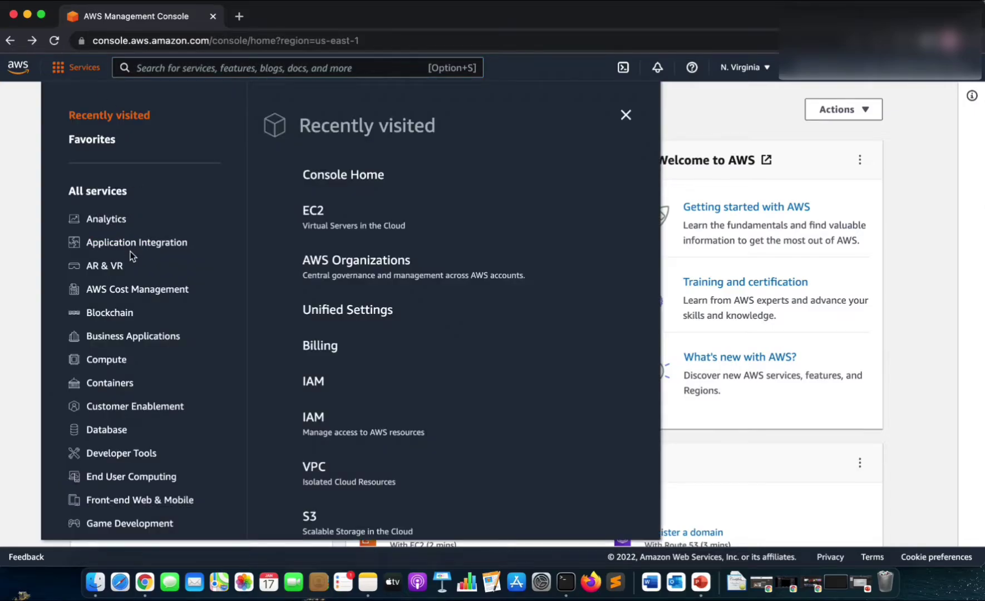
pyautogui.scroll(-5, 118, 358)
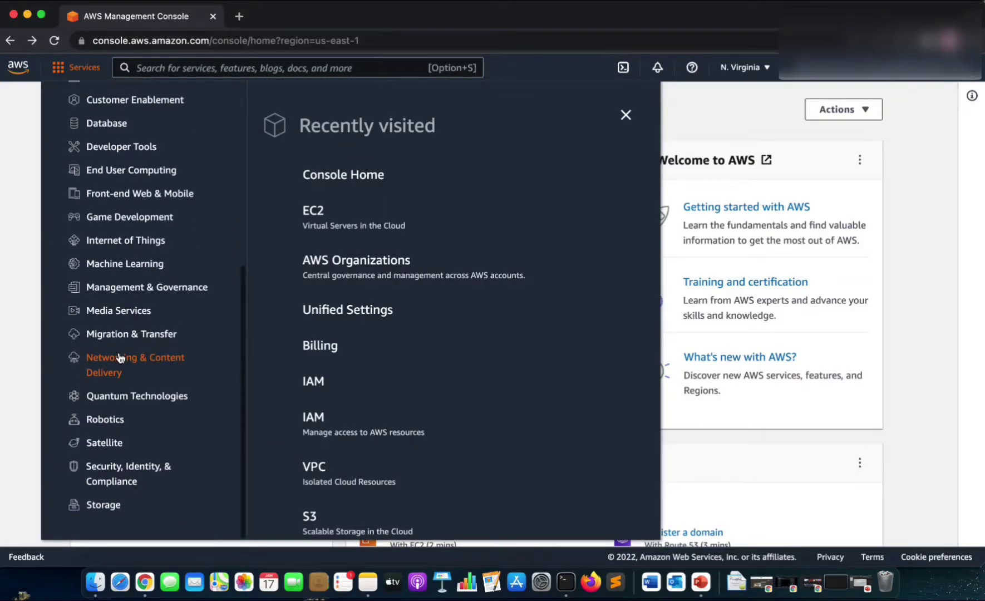
pyautogui.scroll(3, 118, 357)
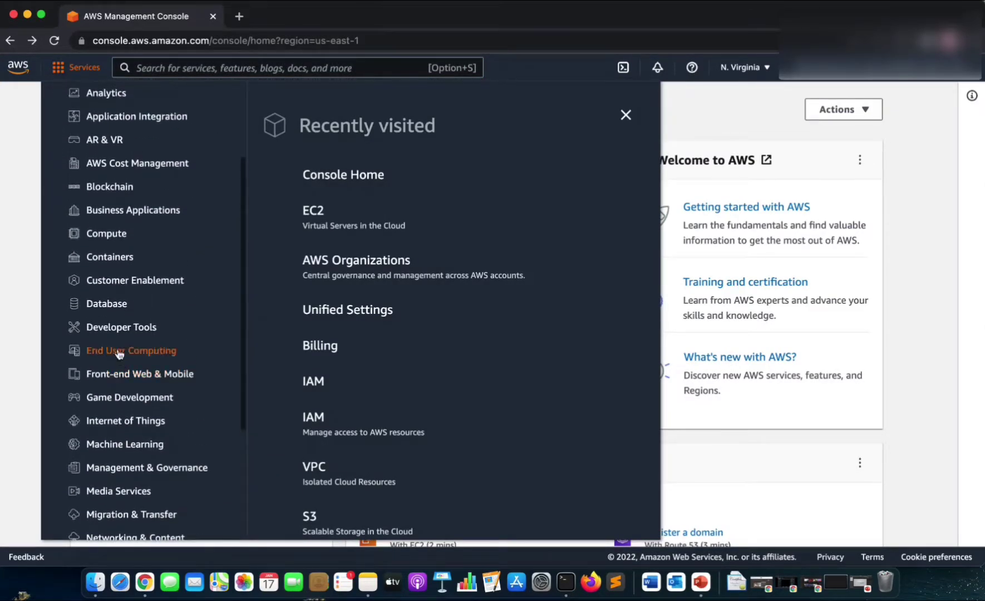
pyautogui.click(104, 236)
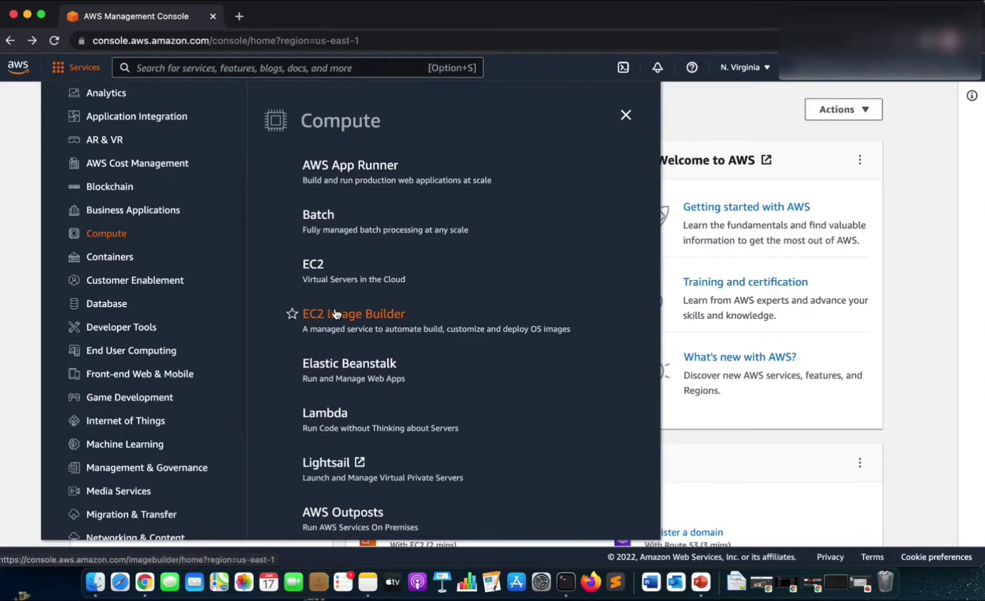
pyautogui.scroll(-3, 334, 321)
pyautogui.scroll(2, 334, 321)
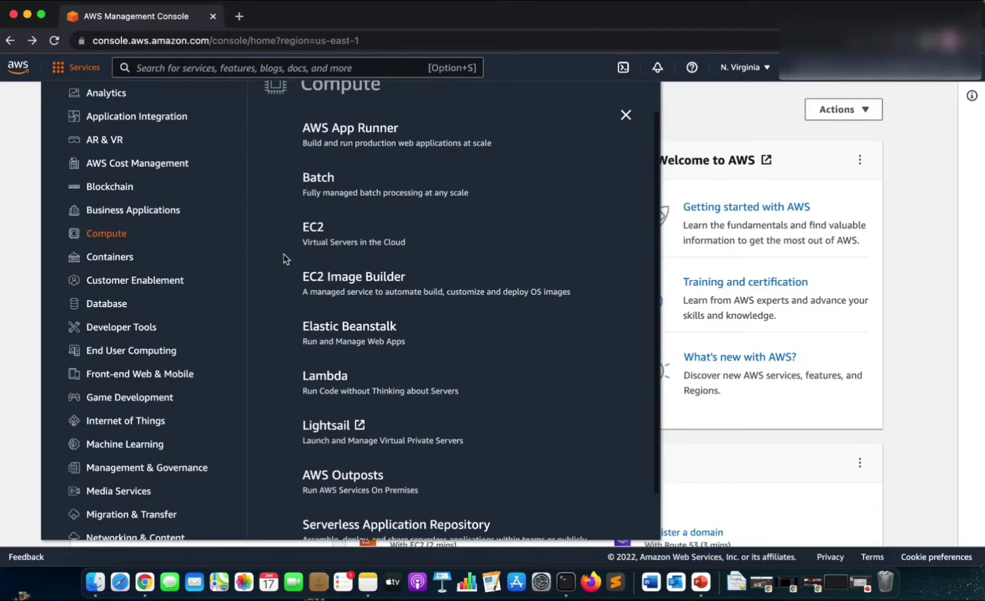
pyautogui.scroll(1, 379, 233)
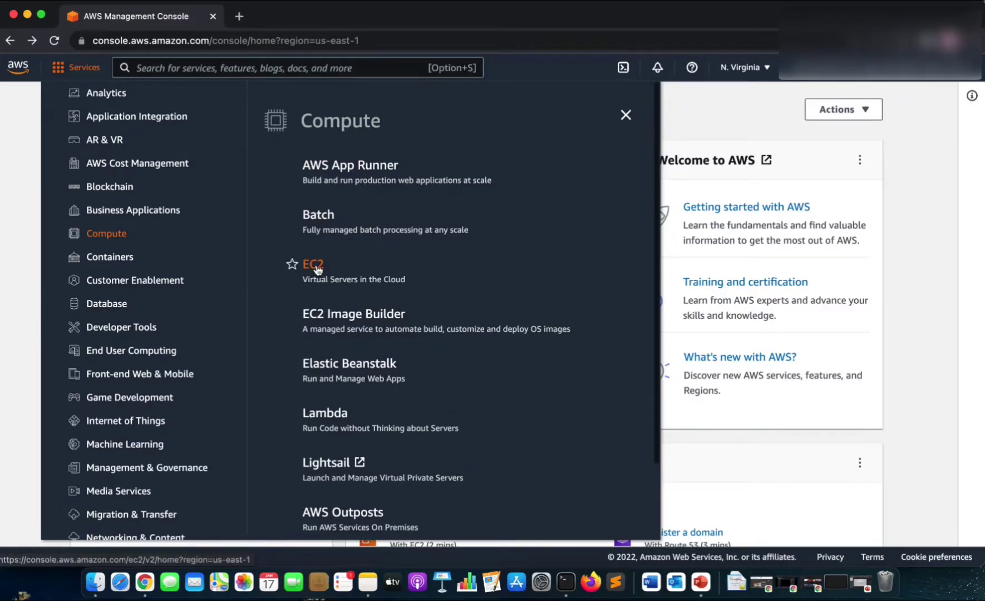
# Search for ec2, open the EC2 service and dismiss the welcome message.
pyautogui.click(276, 65)
pyautogui.write('ec2')
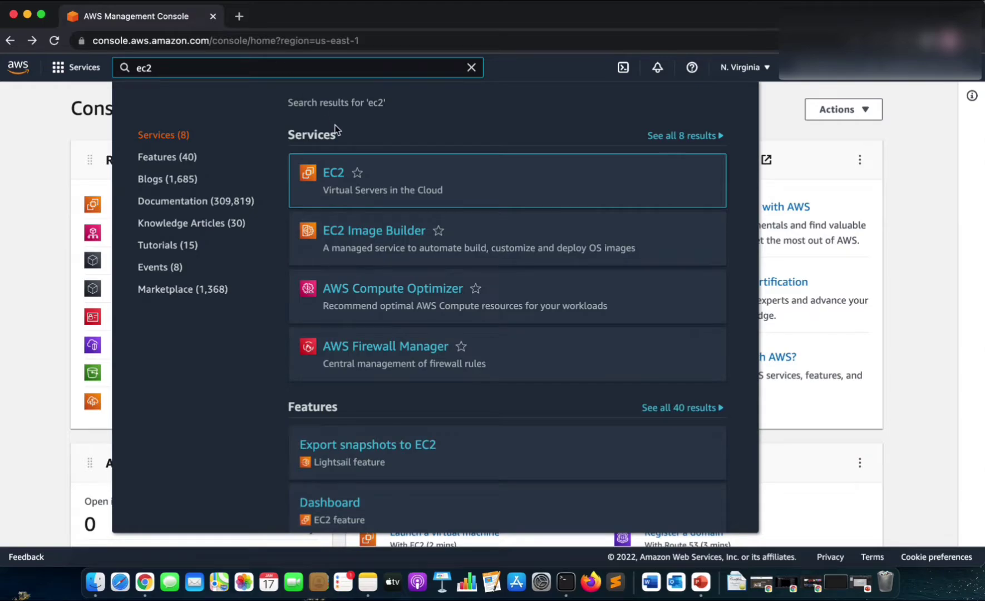
pyautogui.click(333, 181)
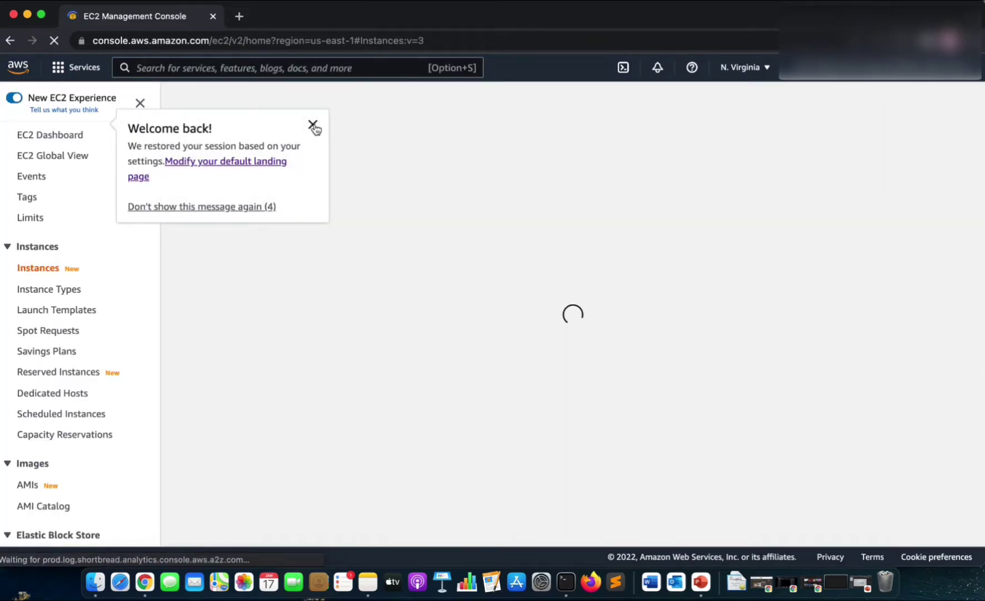
pyautogui.click(313, 125)
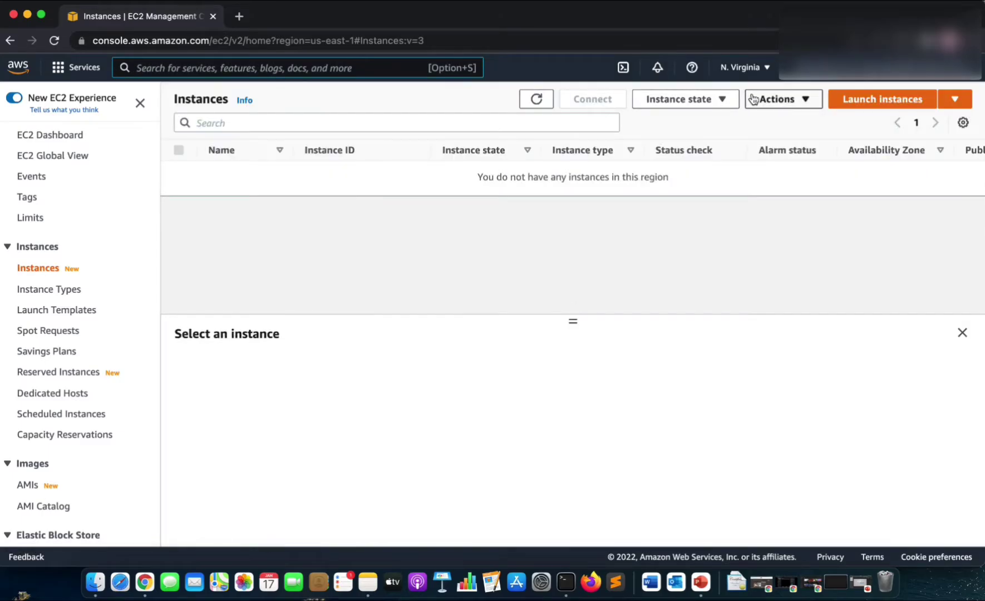
# Switch the region to Asia Pacific (Mumbai) and start launching a new EC2 instance.
pyautogui.click(765, 67)
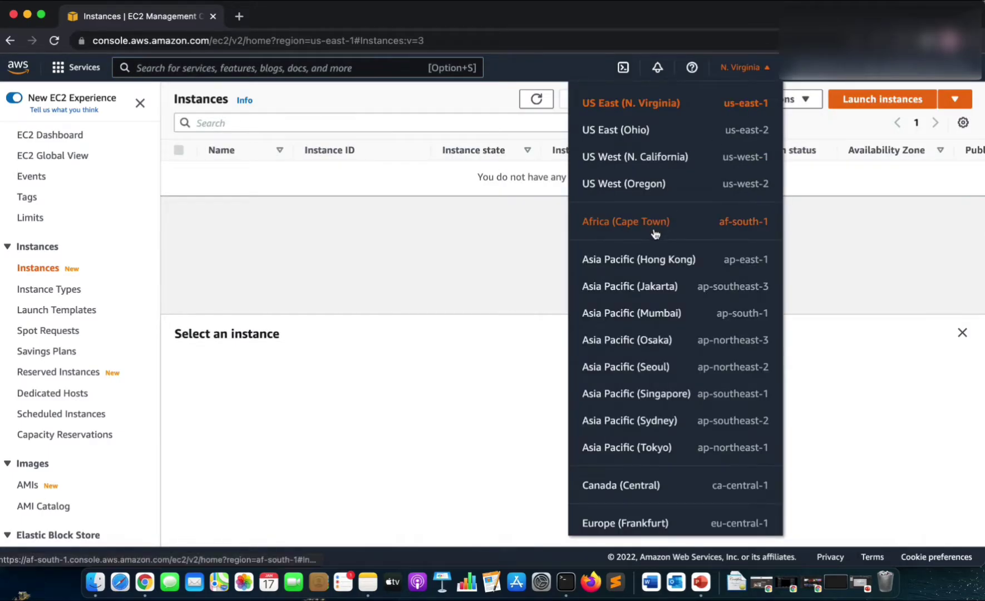
pyautogui.click(670, 315)
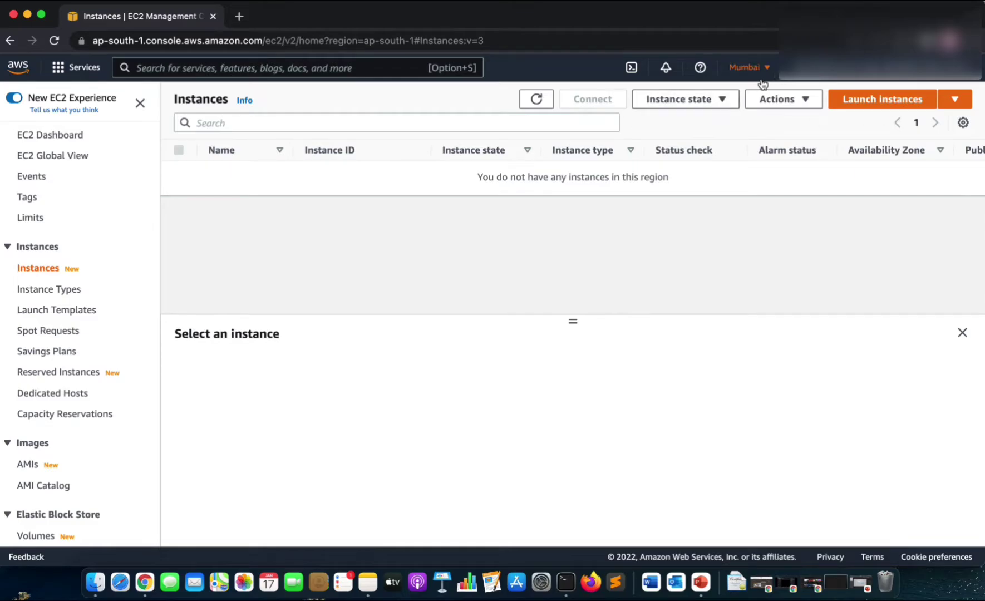
pyautogui.click(890, 104)
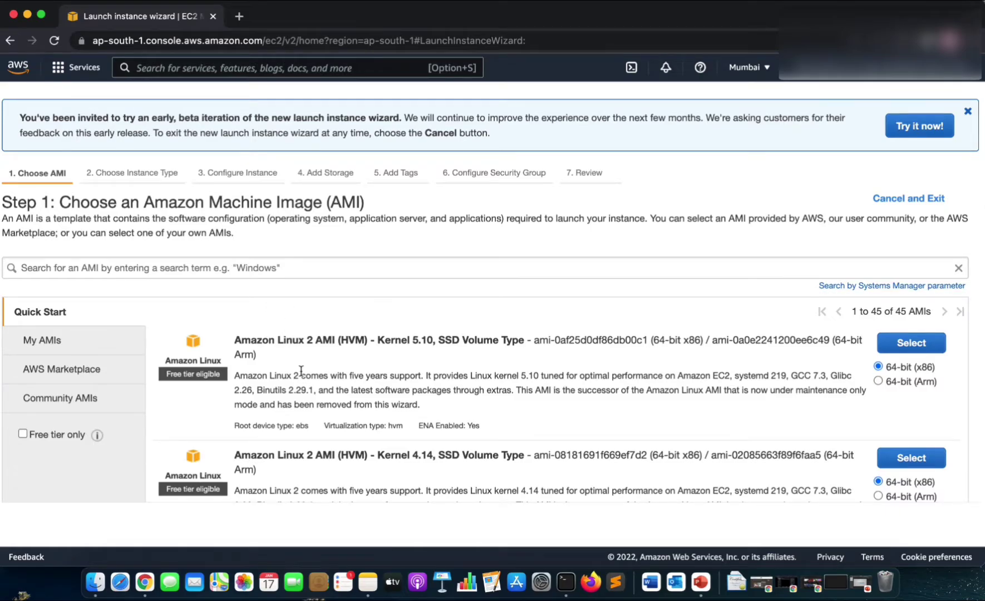
# Look through the Quick Start machine images, search them for rhel and clear the search.
pyautogui.scroll(-5, 301, 370)
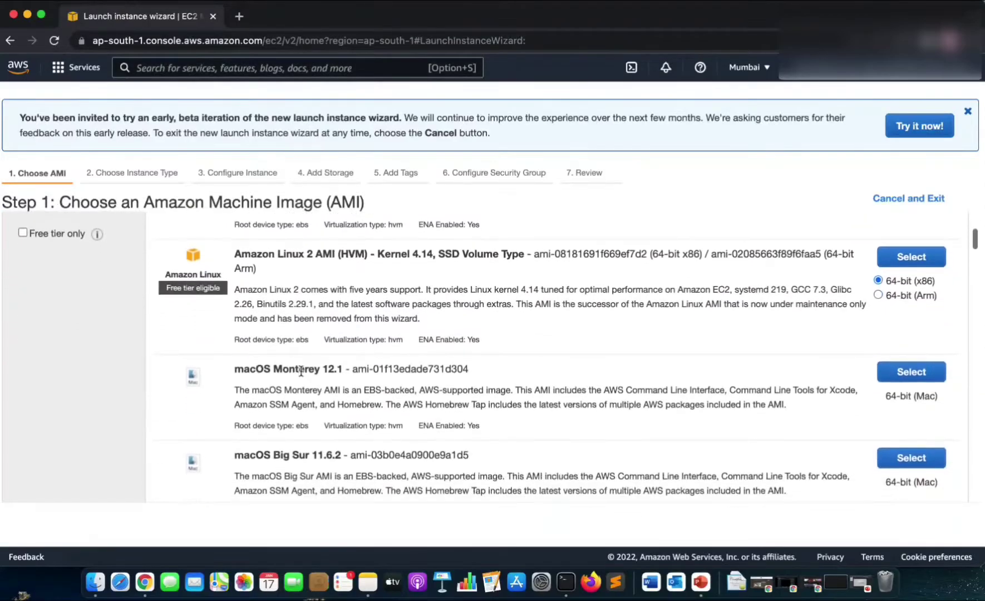
pyautogui.scroll(3, 301, 370)
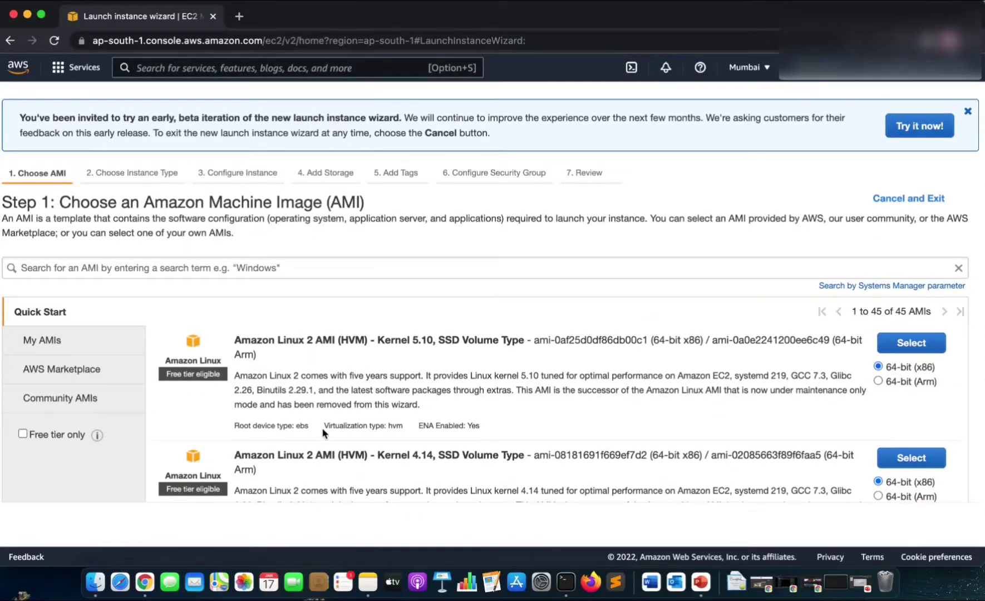
pyautogui.scroll(-3, 324, 433)
pyautogui.scroll(4, 322, 433)
pyautogui.click(249, 262)
pyautogui.write('rhel')
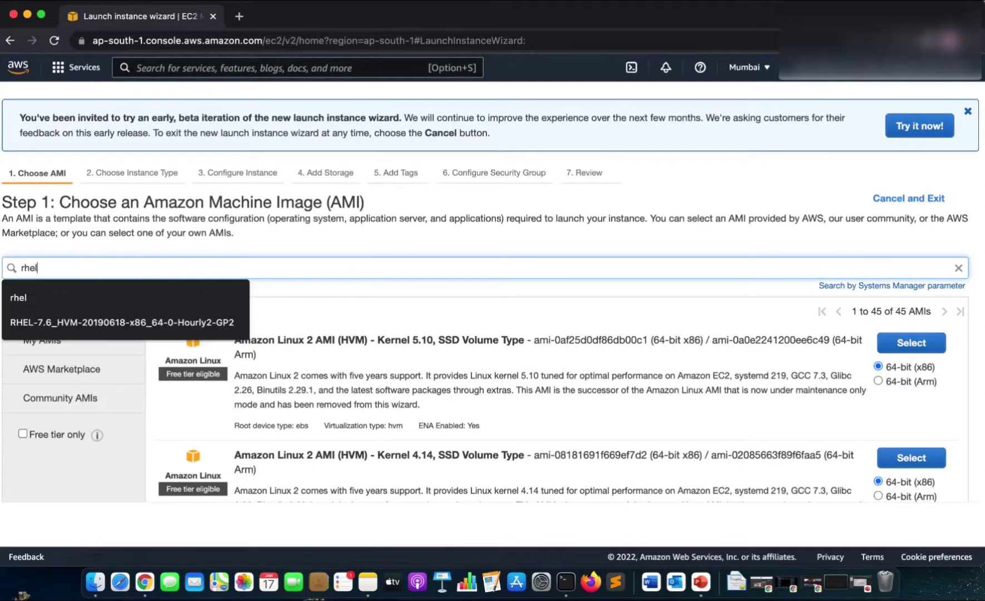
pyautogui.press('Return')
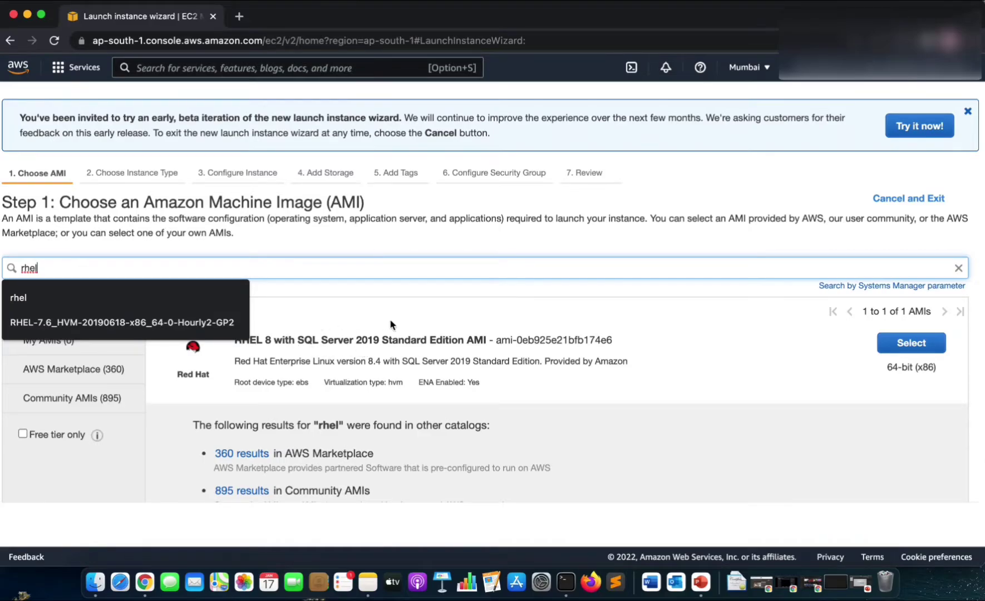
pyautogui.press('BackSpace')
pyautogui.press('BackSpace')
pyautogui.press('BackSpace')
pyautogui.press('BackSpace')
pyautogui.click(53, 313)
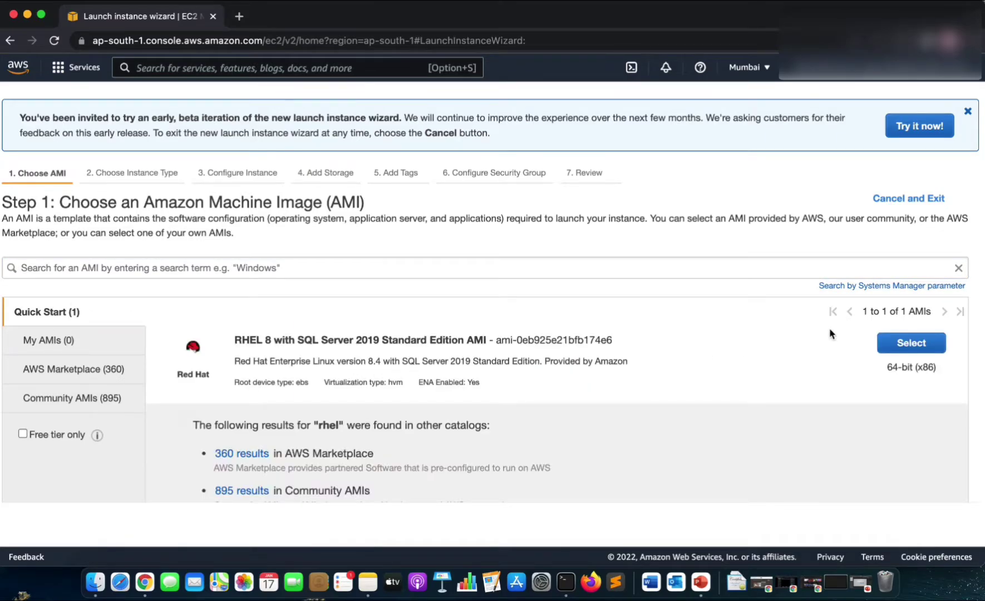
pyautogui.click(958, 268)
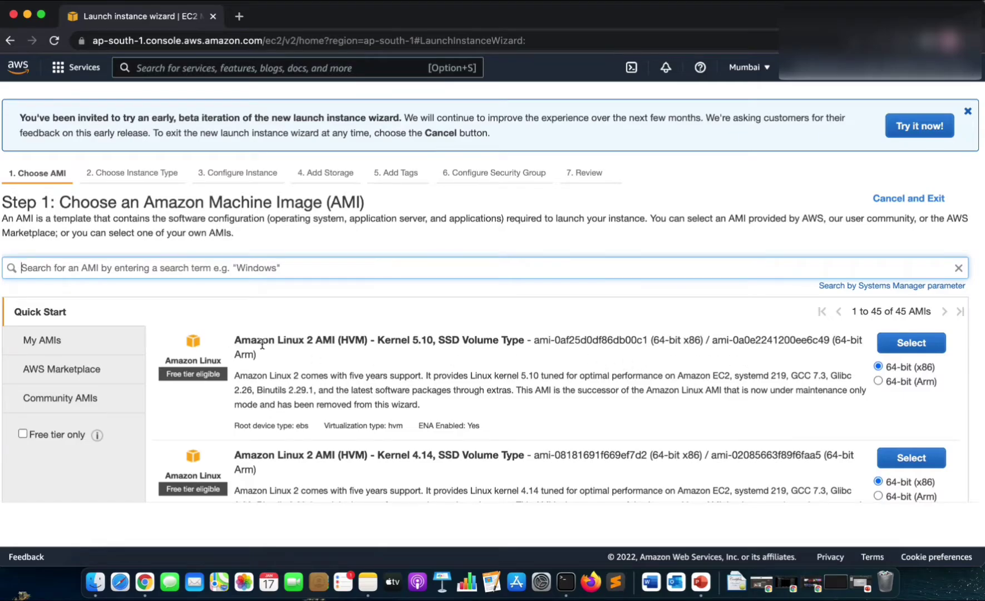
# Select the 64-bit (x86) Amazon Linux 2 AMI (HVM) - Kernel 5.10, SSD Volume Type, and view the available instance families.
pyautogui.click(925, 343)
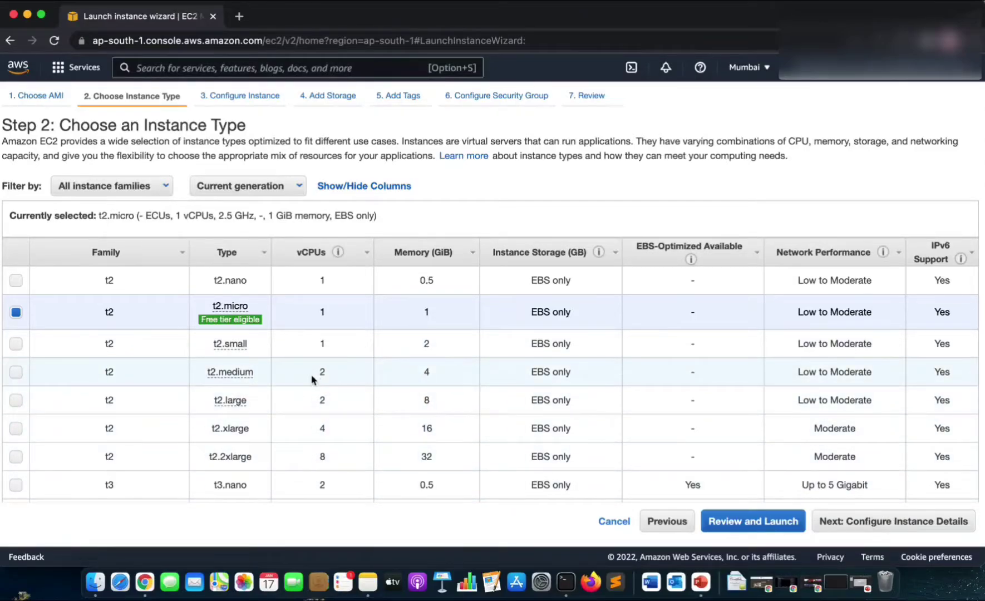
pyautogui.click(139, 189)
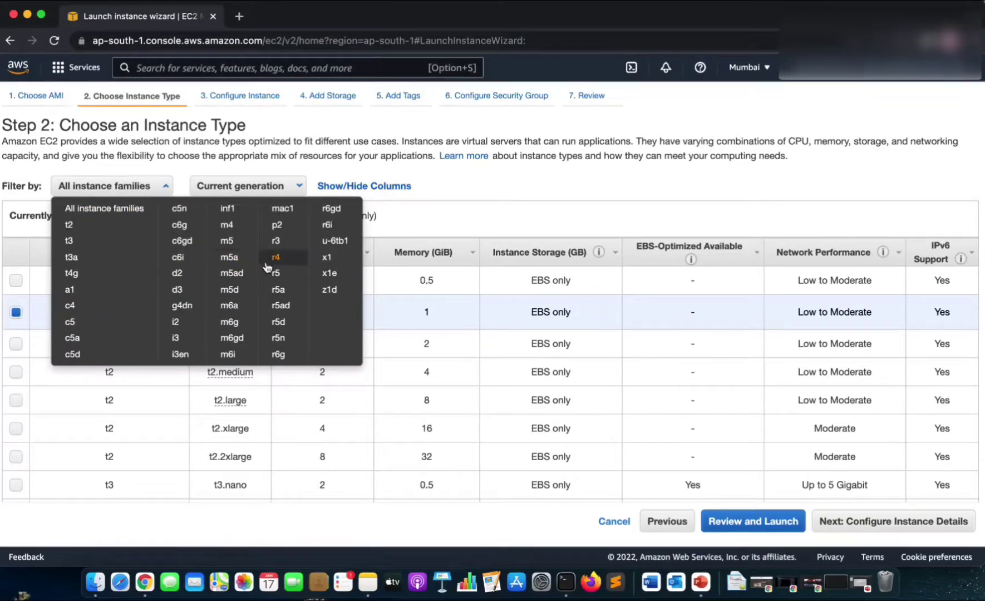
pyautogui.click(526, 189)
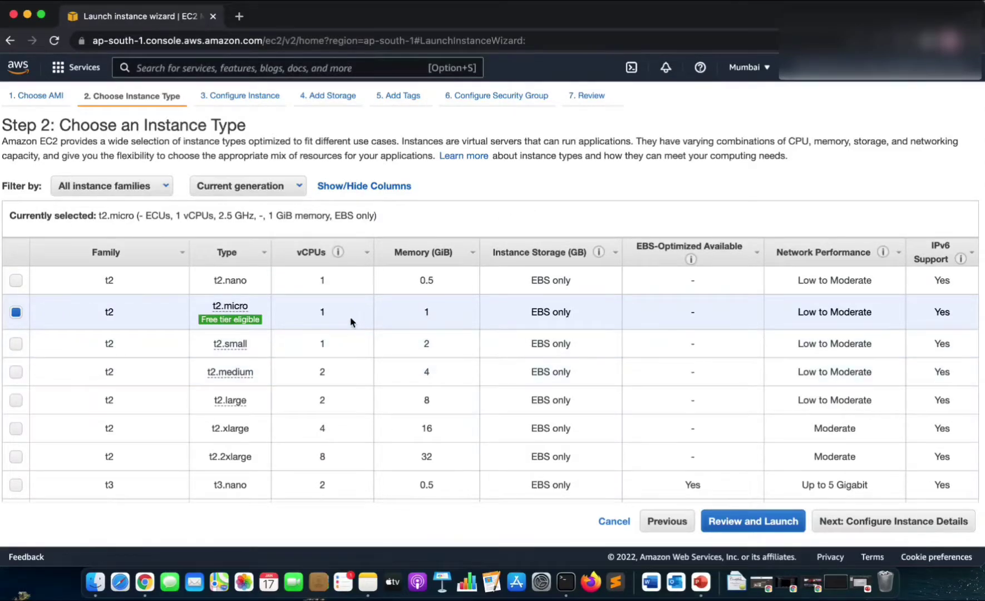
# Search the web for "instance types" in a new browser tab and open the Amazon EC2 Instance Types page.
pyautogui.moveTo(242, 320)
pyautogui.press('super+t')
pyautogui.write('instance')
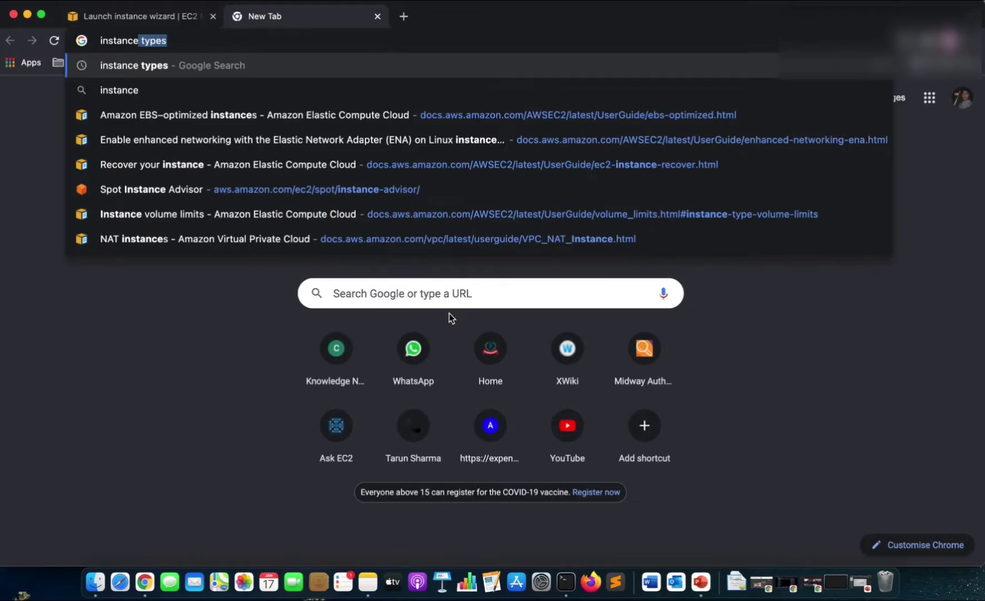
pyautogui.write(' types')
pyautogui.press('Return')
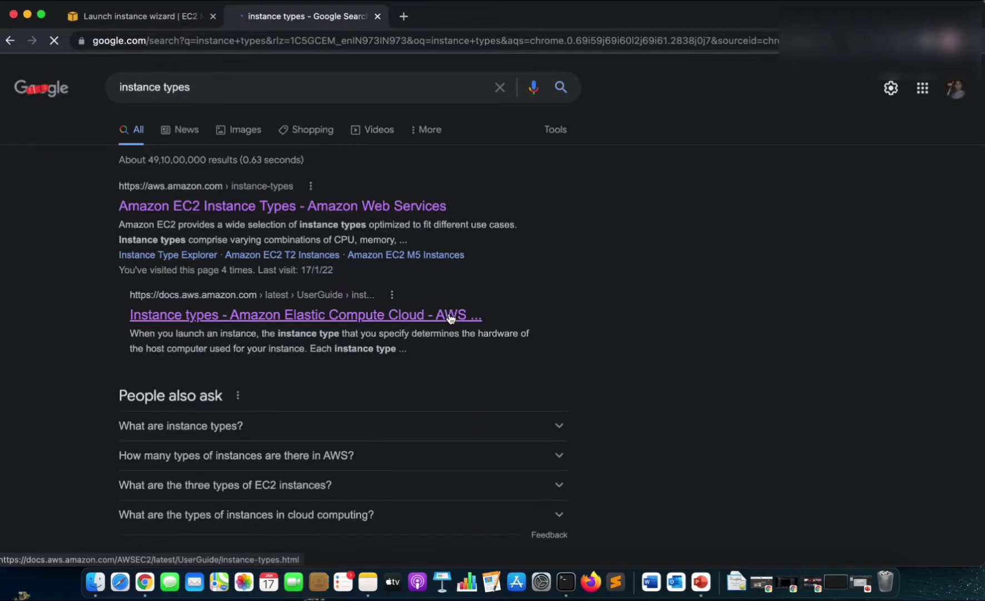
pyautogui.click(334, 211)
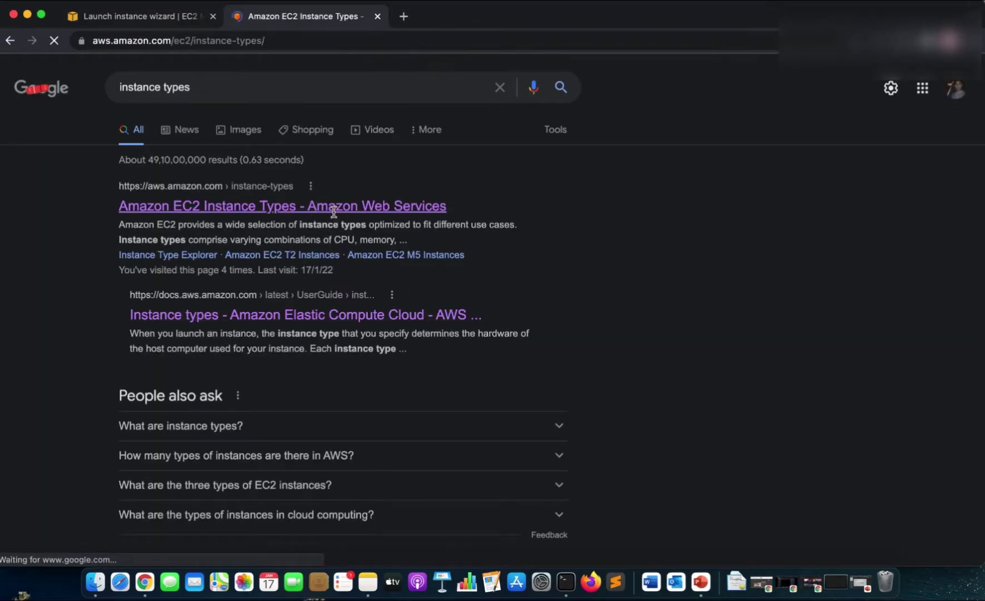
# Examine the General Purpose, Compute Optimized, Memory Optimized and Accelerated Computing instance types, including the DL1 details.
pyautogui.scroll(-3, 415, 333)
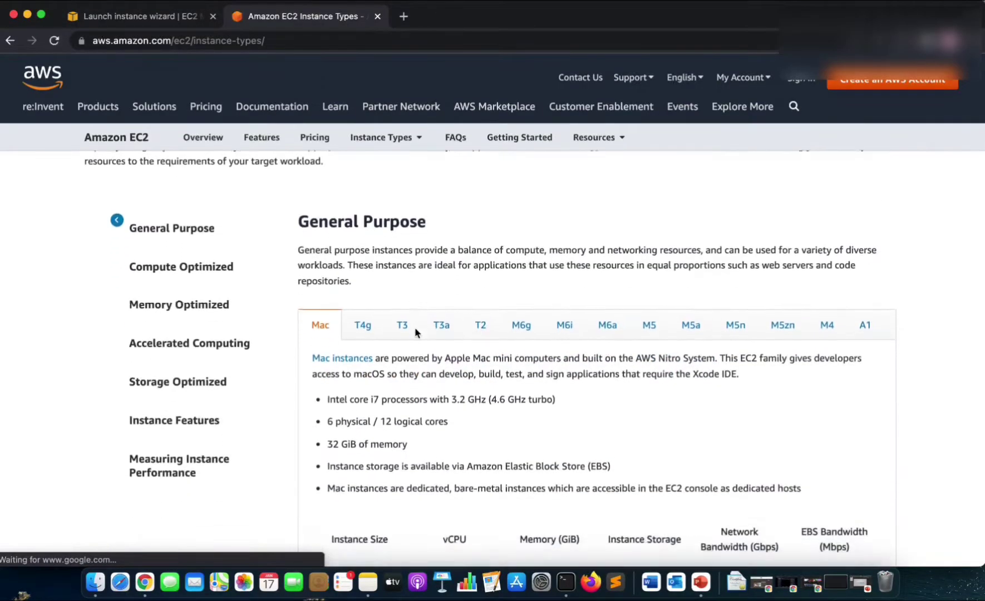
pyautogui.scroll(-5, 416, 333)
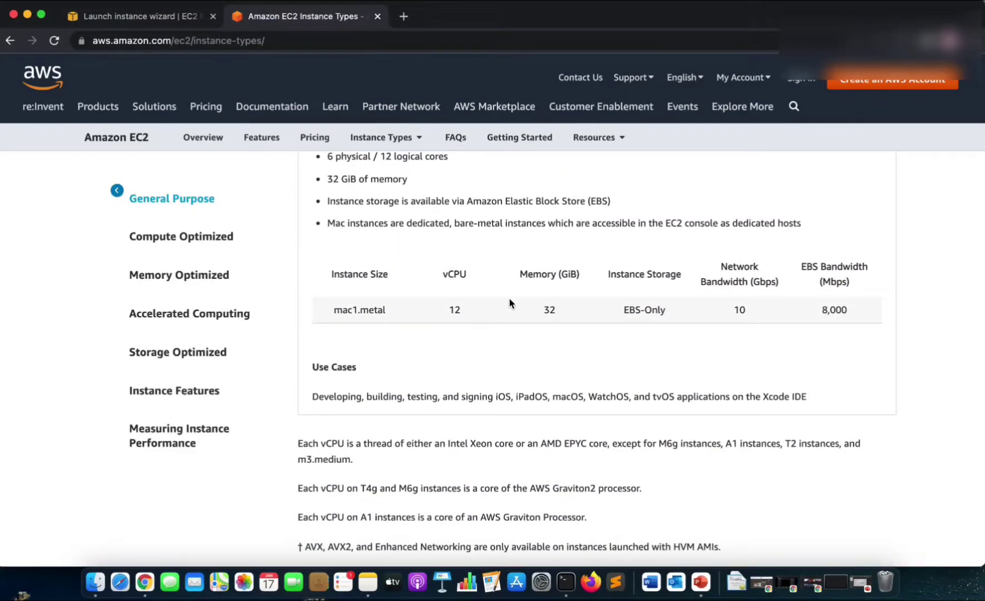
pyautogui.scroll(-3, 509, 303)
pyautogui.scroll(10, 484, 304)
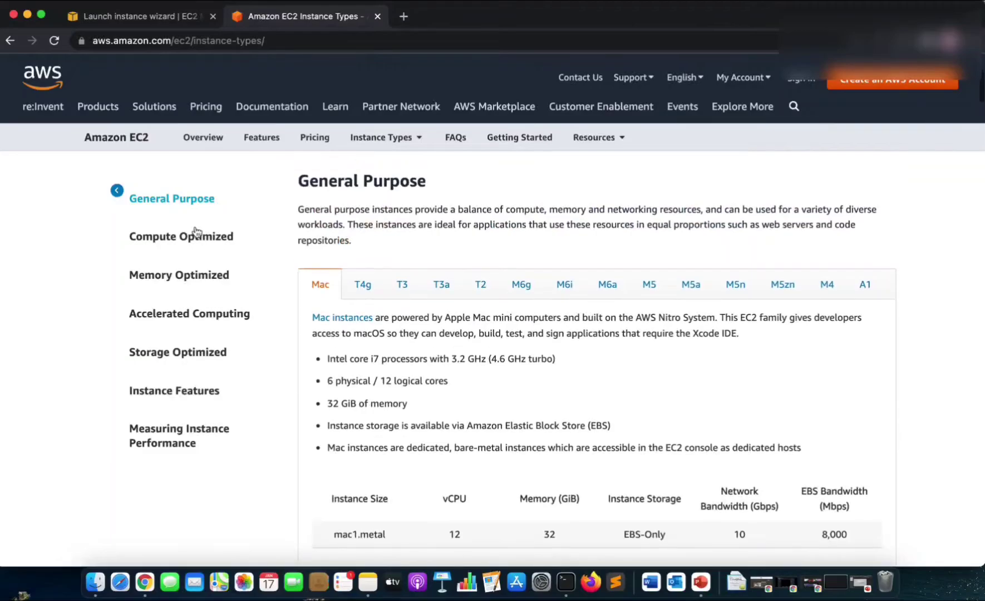
pyautogui.click(175, 237)
pyautogui.click(189, 277)
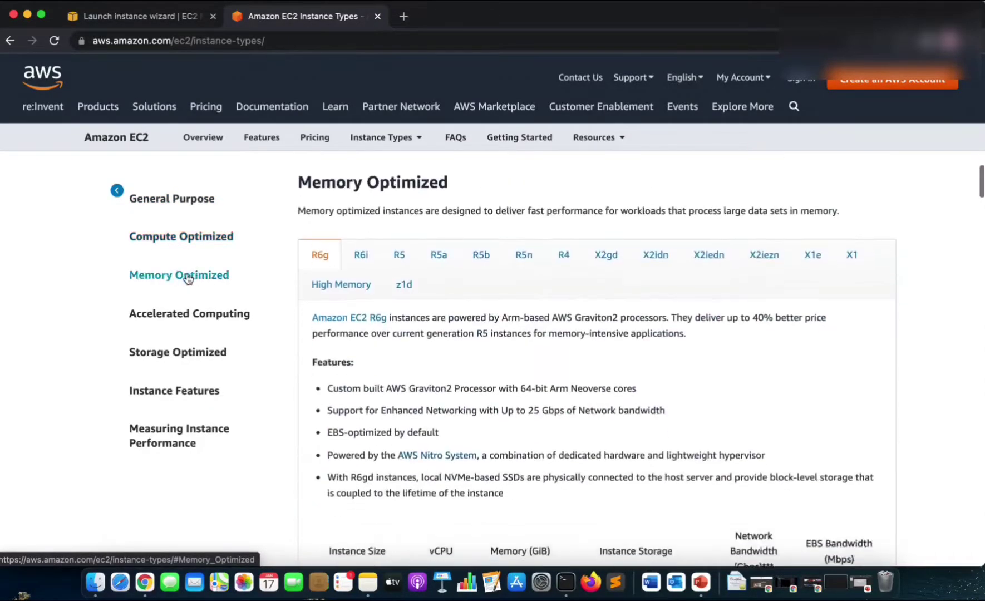
pyautogui.click(190, 316)
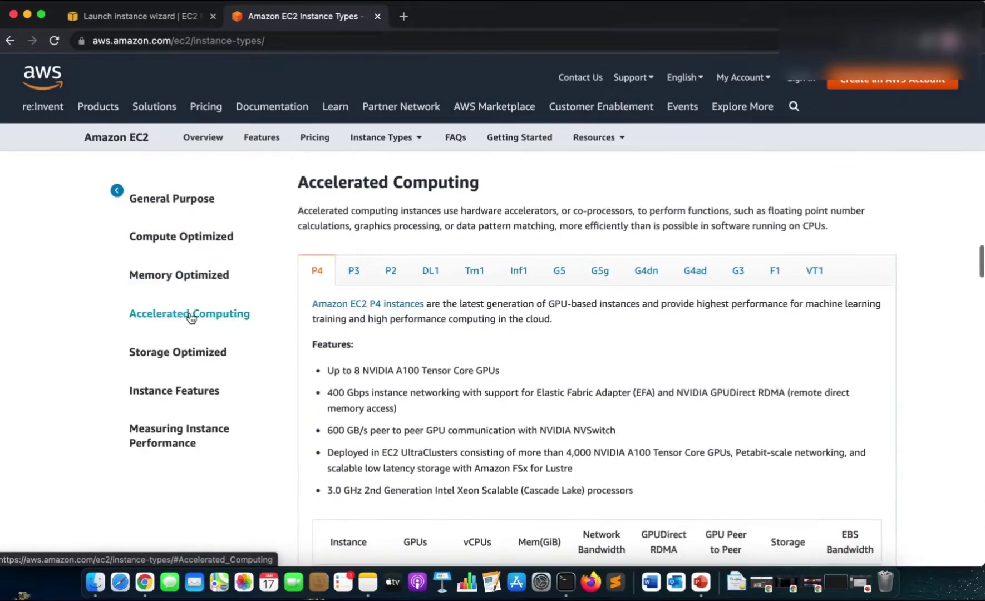
pyautogui.click(436, 271)
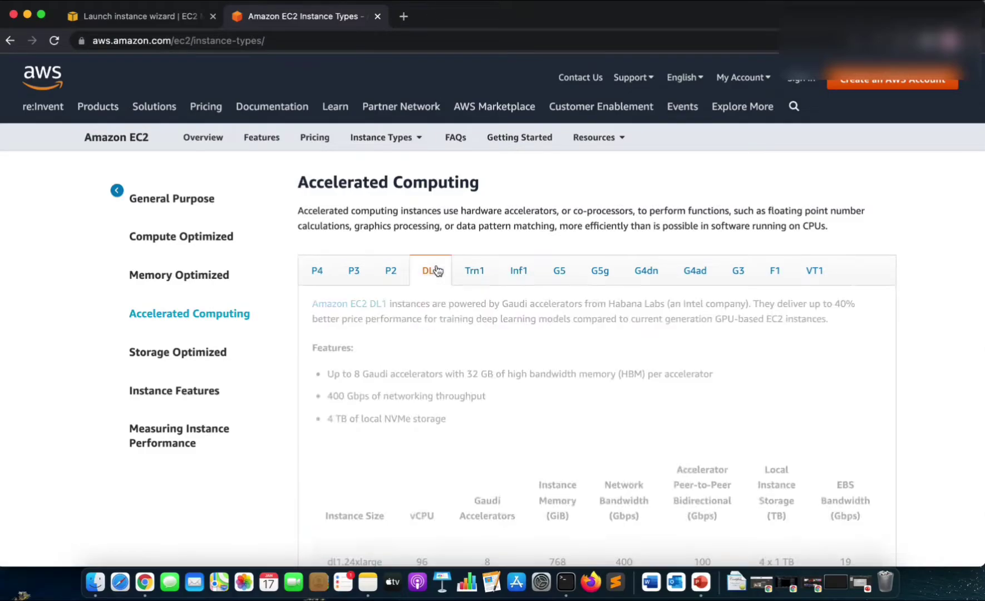
pyautogui.scroll(-4, 451, 352)
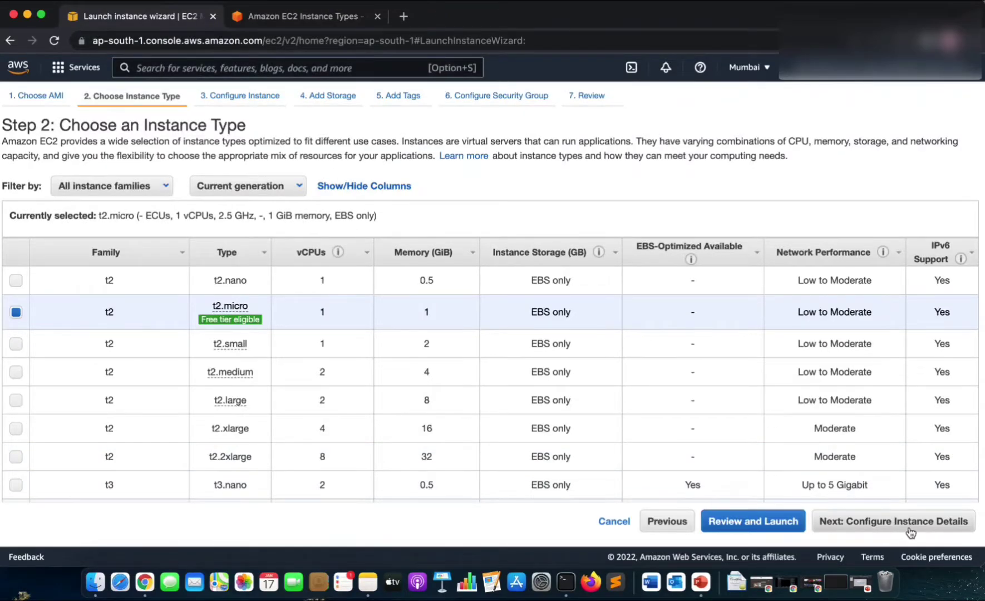
# Return to the launch wizard and continue with the t2.micro type to the instance details configuration.
pyautogui.click(925, 526)
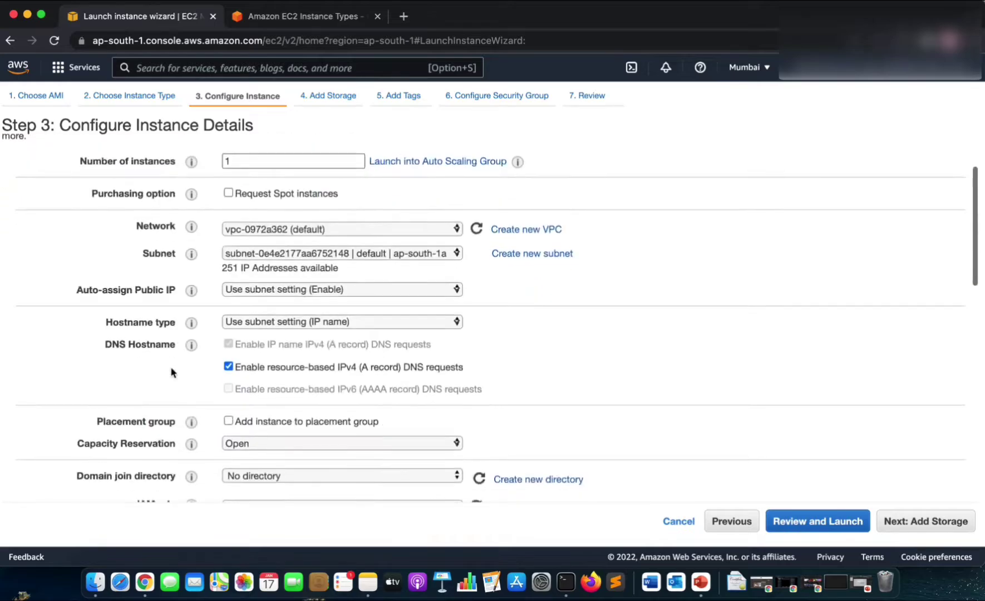
# Examine the instance configuration options, including the number of instances and the available VPC networks.
pyautogui.scroll(-4, 201, 334)
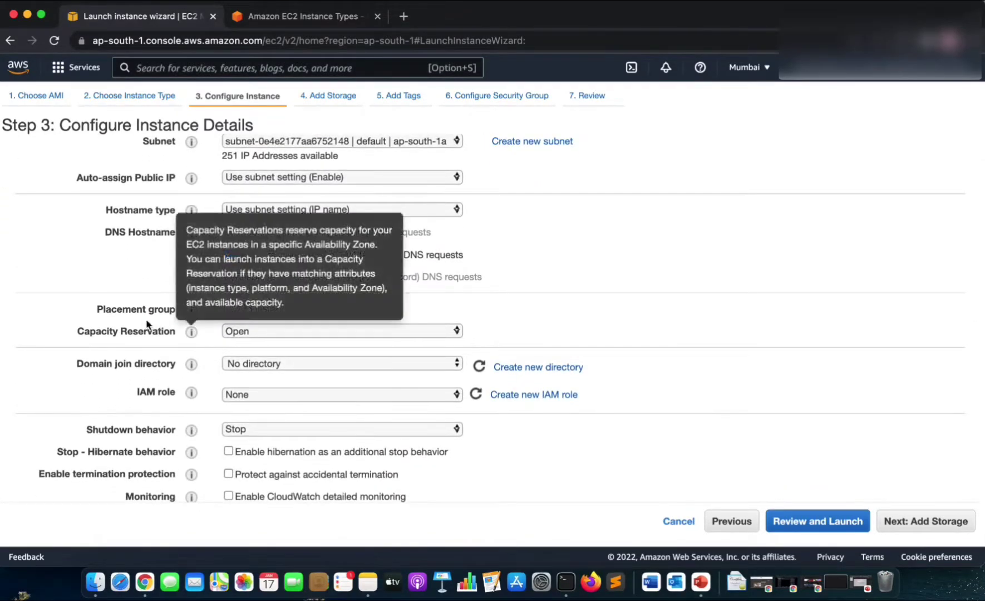
pyautogui.scroll(-5, 229, 327)
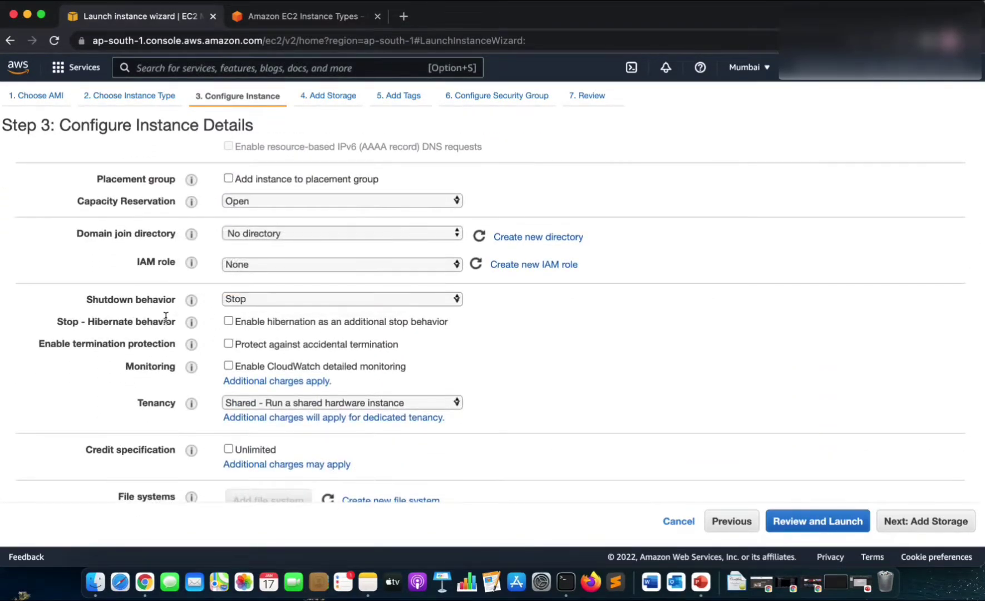
pyautogui.scroll(-5, 163, 377)
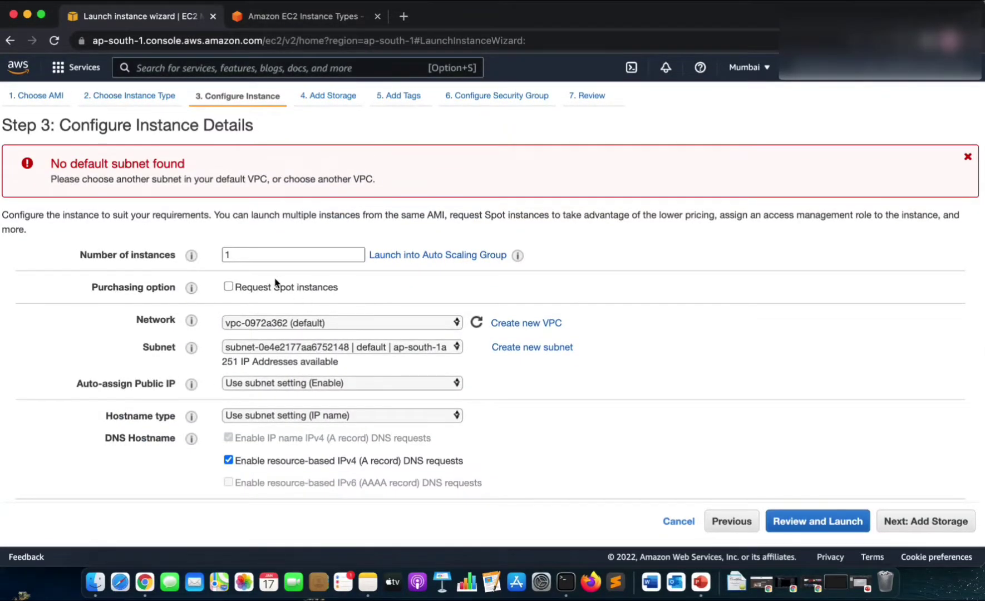
pyautogui.doubleClick(241, 255)
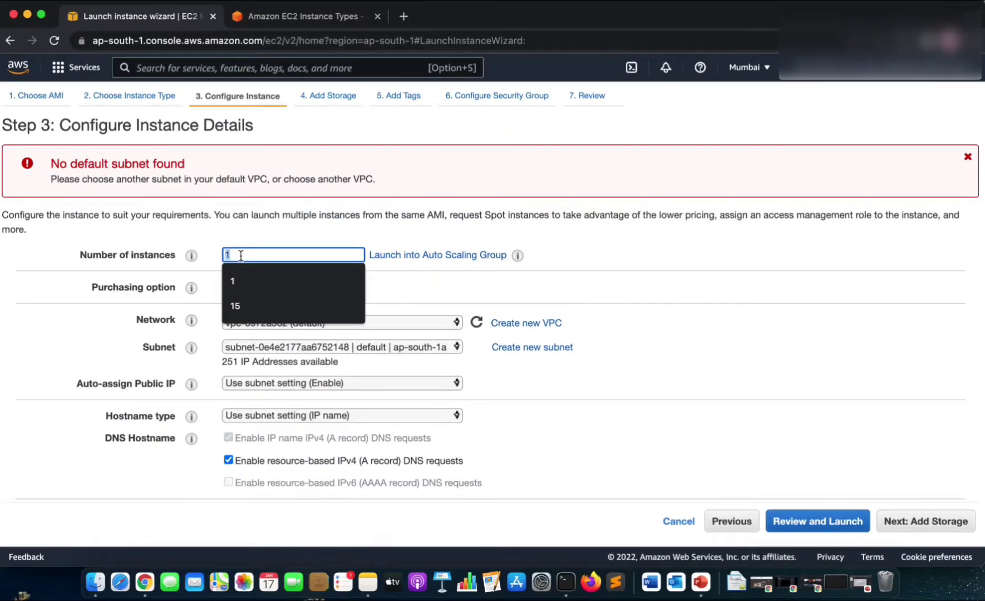
pyautogui.click(581, 295)
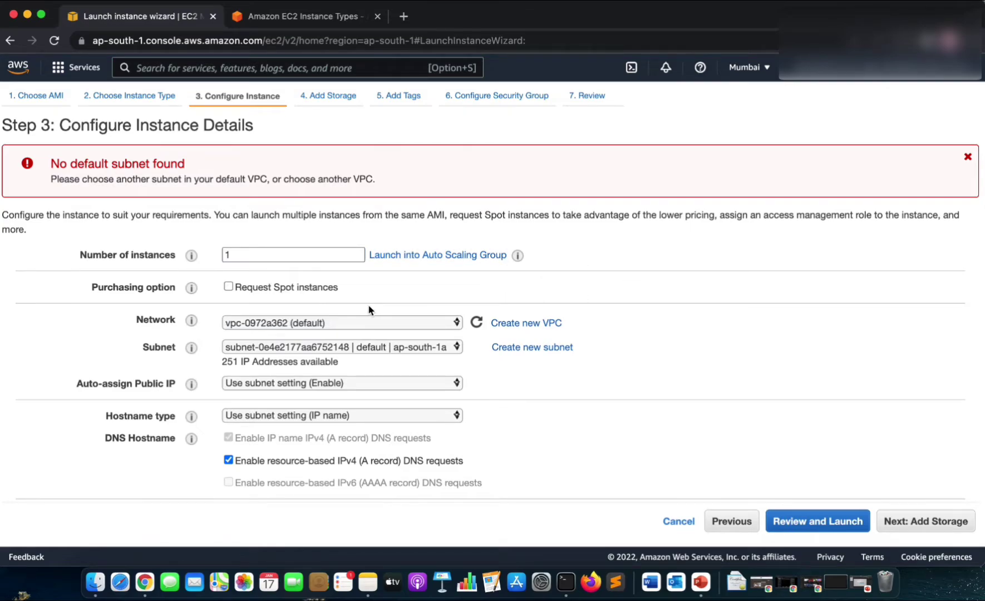
pyautogui.click(293, 327)
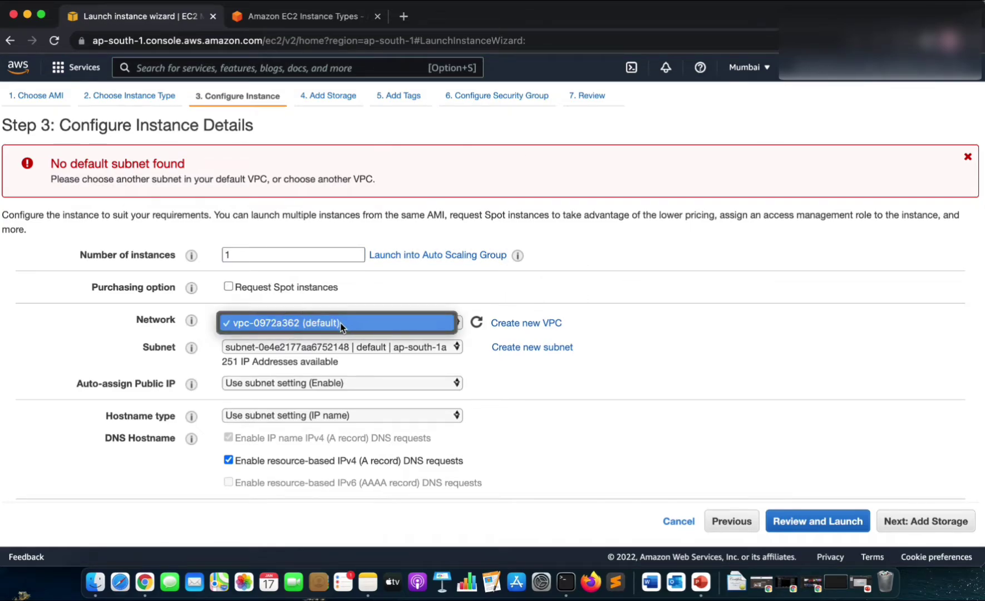
pyautogui.click(673, 319)
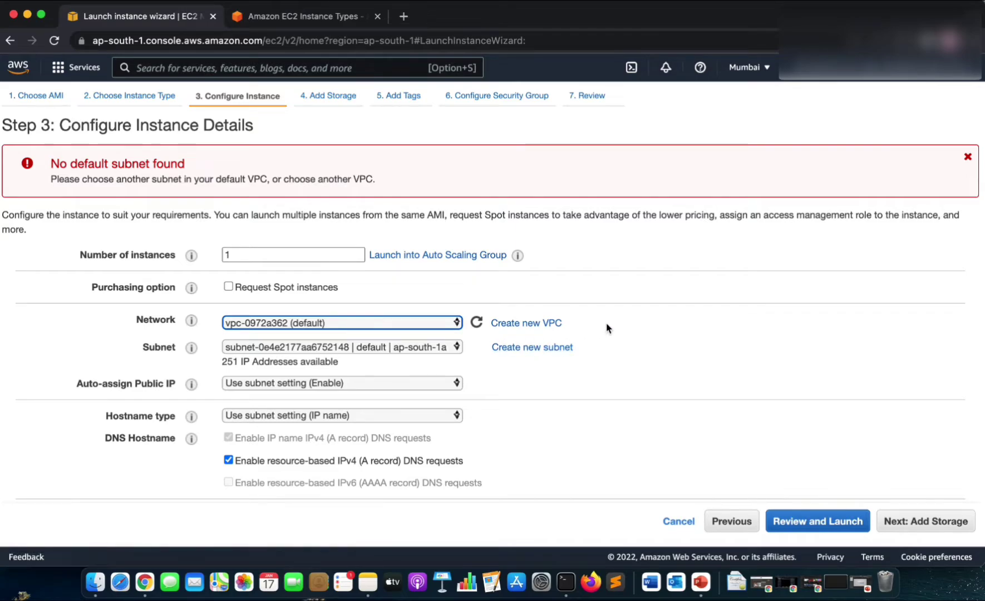
pyautogui.click(647, 329)
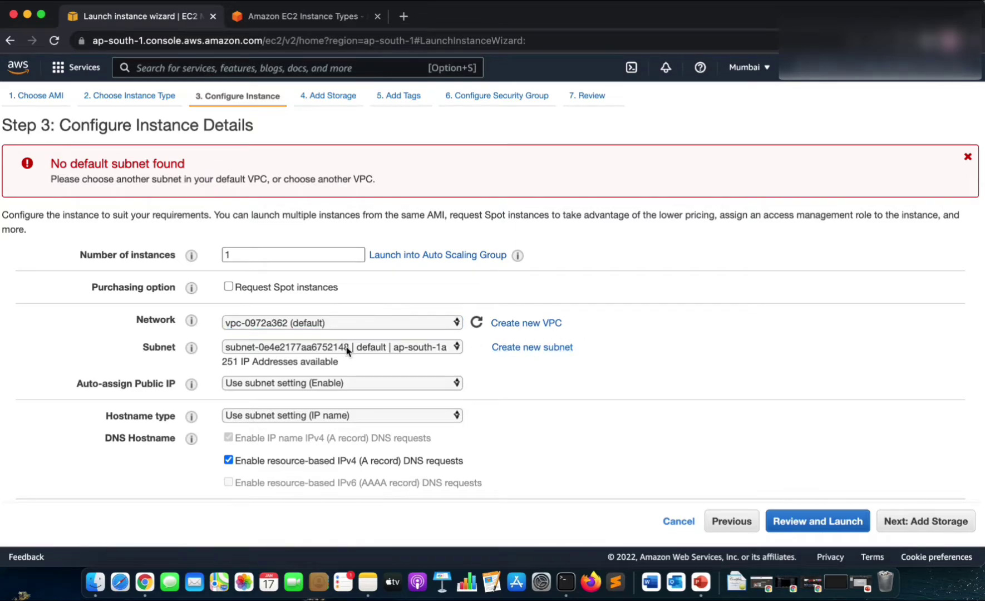
# Check the available subnets and the Auto-assign Public IP options for the instance.
pyautogui.click(345, 346)
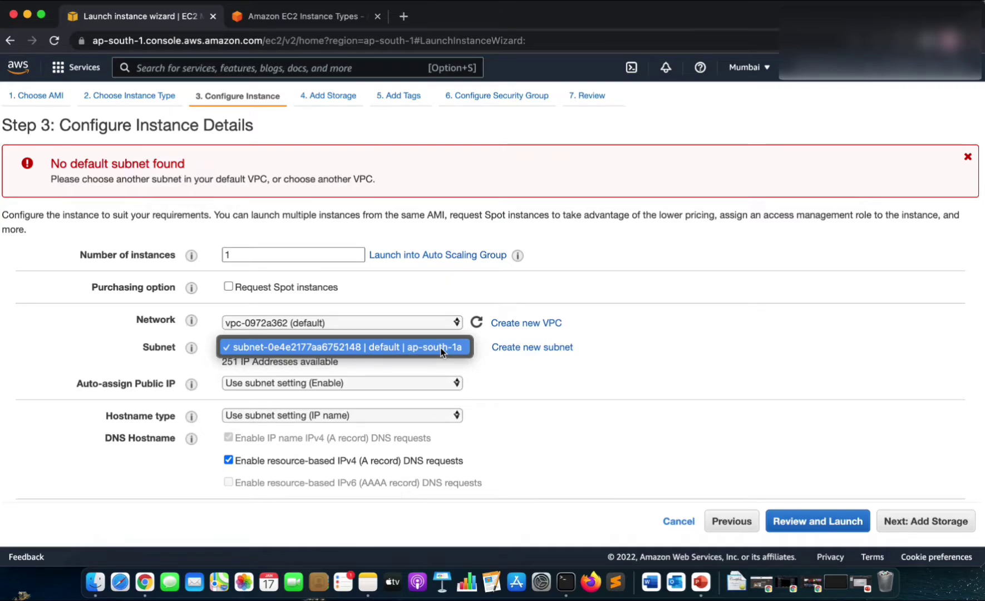
pyautogui.click(635, 374)
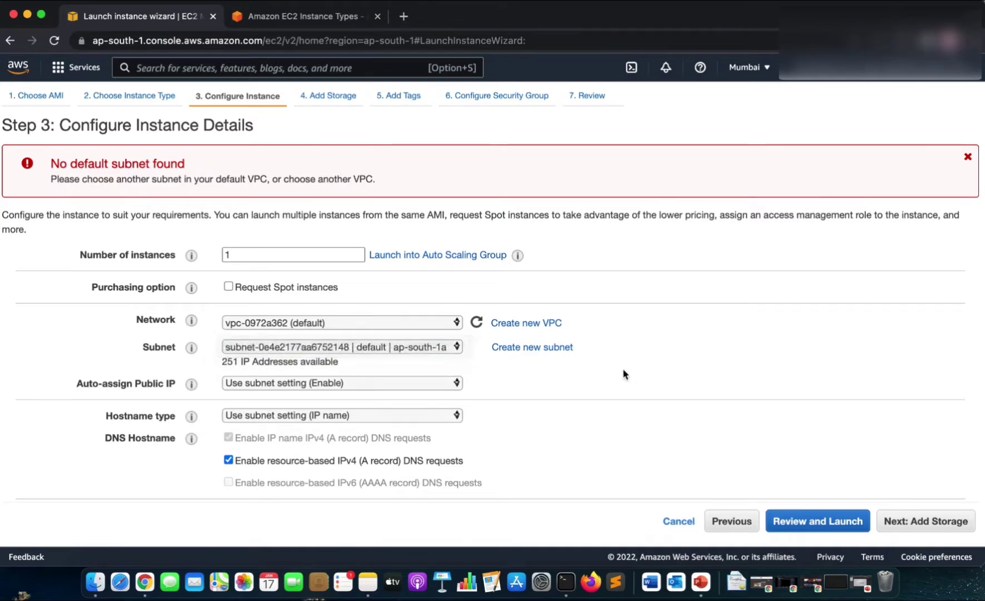
pyautogui.click(443, 348)
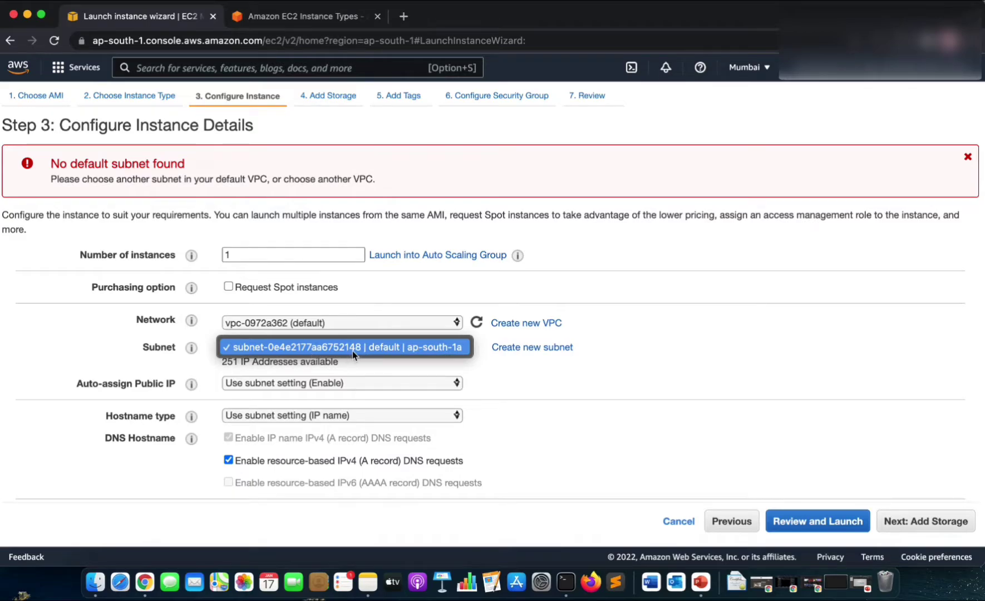
pyautogui.click(404, 345)
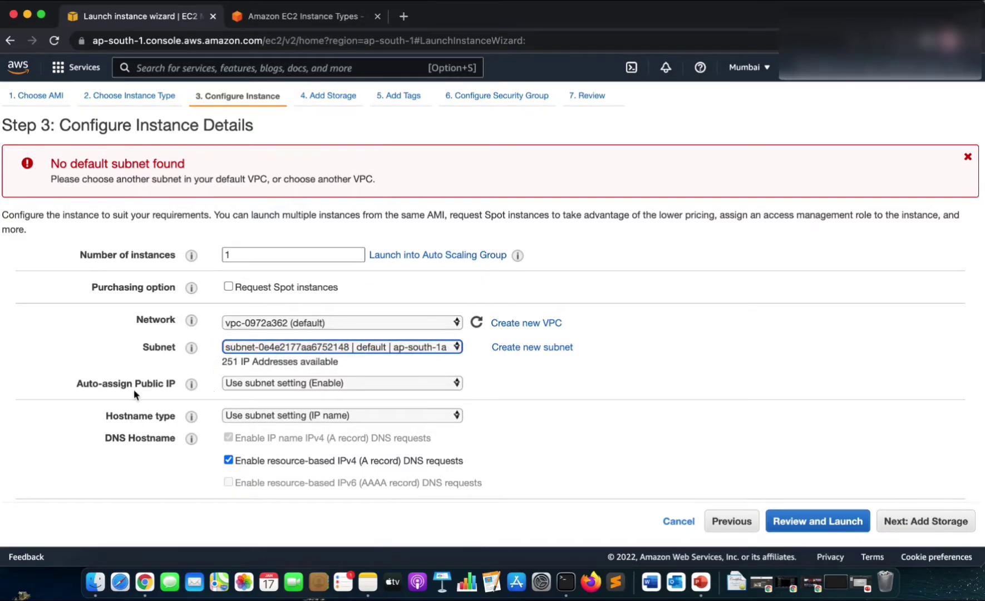
pyautogui.moveTo(192, 385)
pyautogui.click(359, 384)
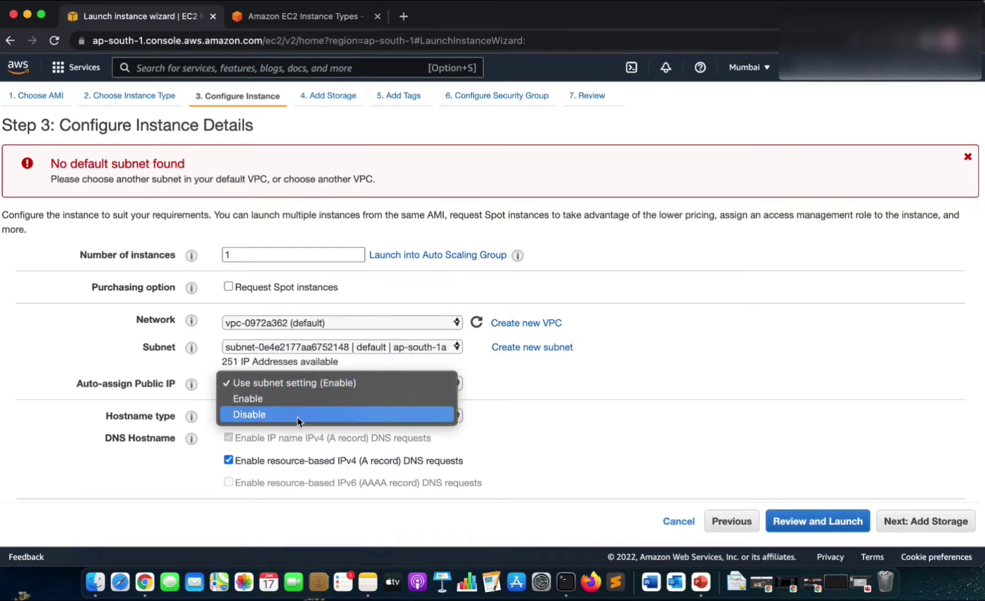
pyautogui.click(536, 385)
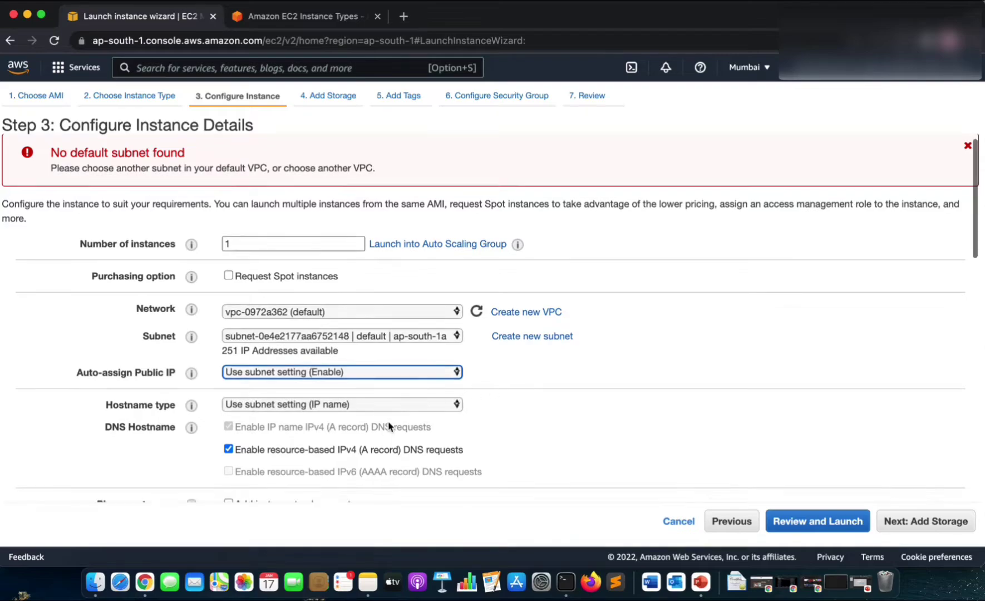
# Look through the remaining instance details, keep their default settings and continue to the storage configuration.
pyautogui.scroll(-2, 388, 426)
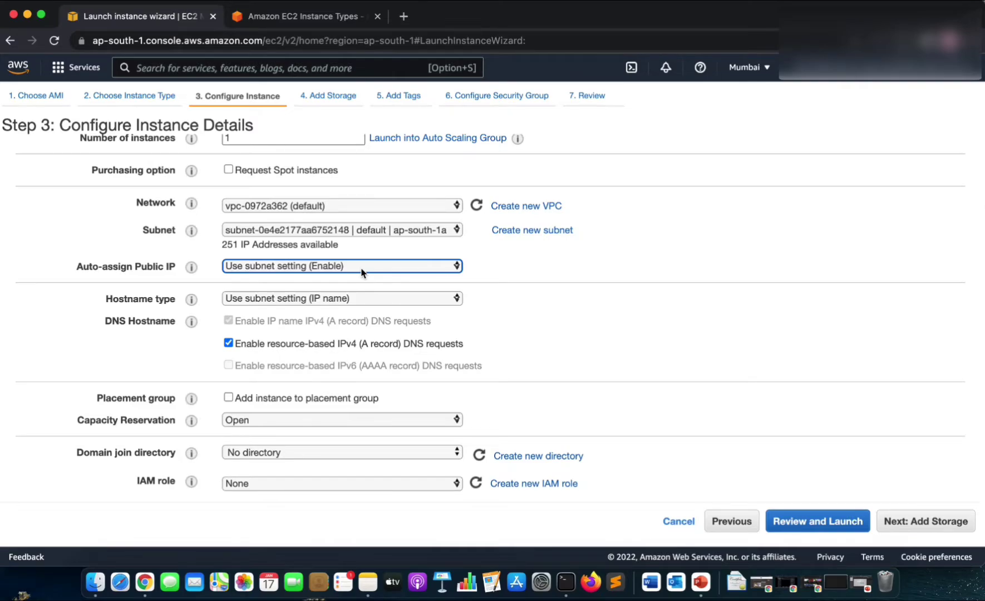
pyautogui.click(508, 263)
pyautogui.scroll(-1, 455, 331)
pyautogui.scroll(-3, 455, 331)
pyautogui.scroll(-3, 305, 438)
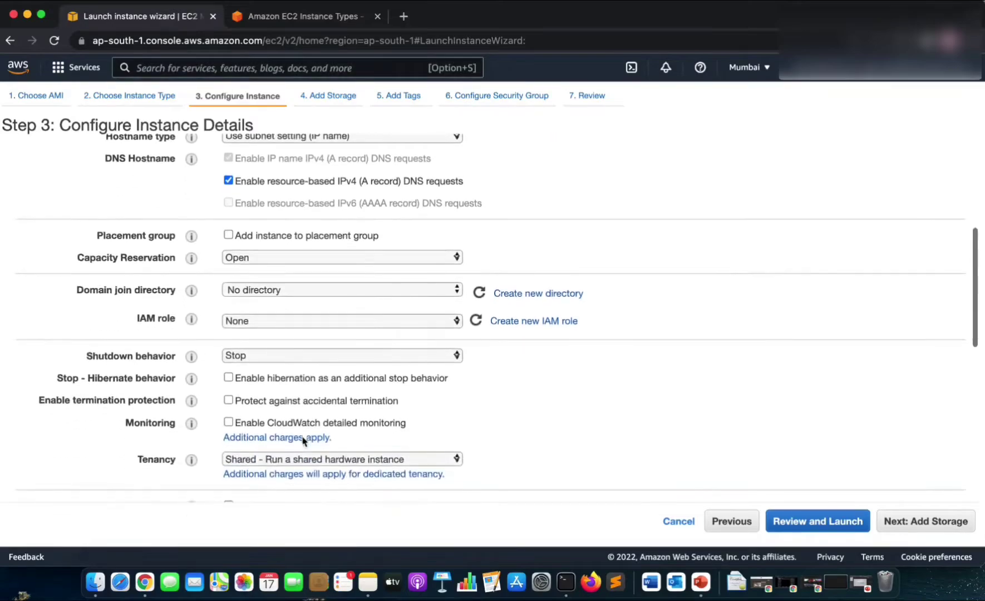
pyautogui.scroll(-2, 303, 439)
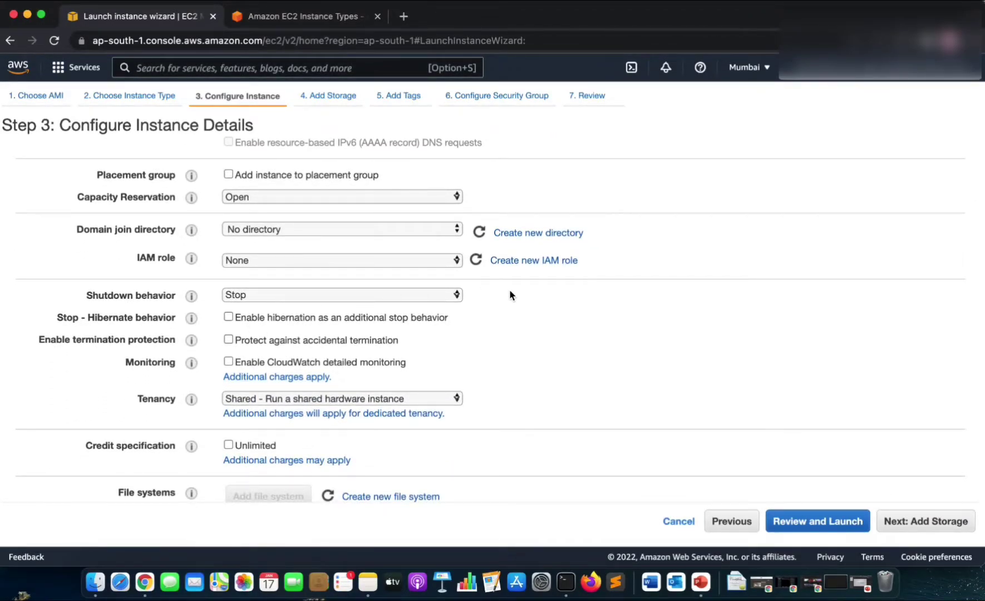
pyautogui.scroll(-4, 509, 294)
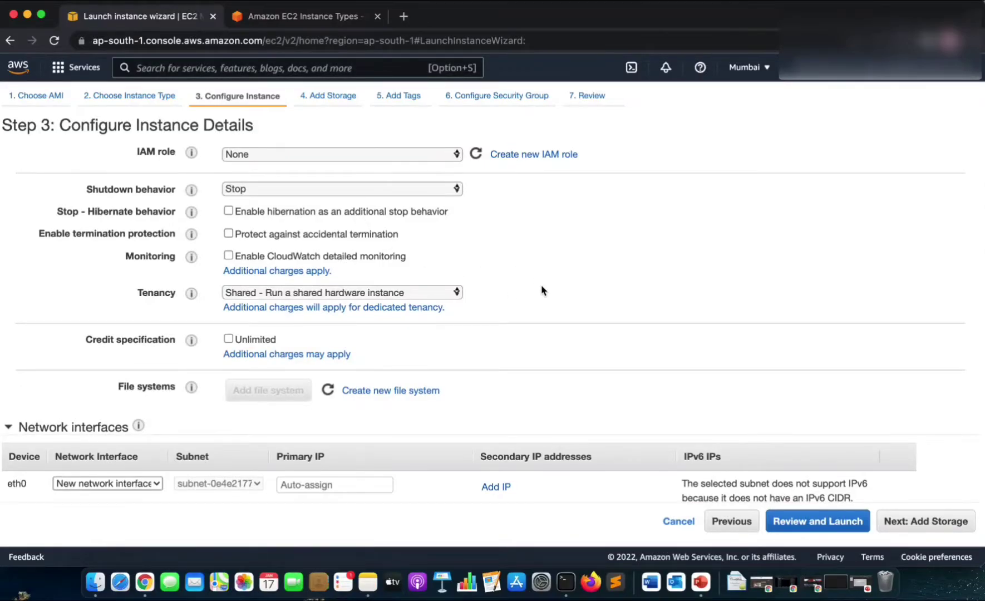
pyautogui.click(910, 527)
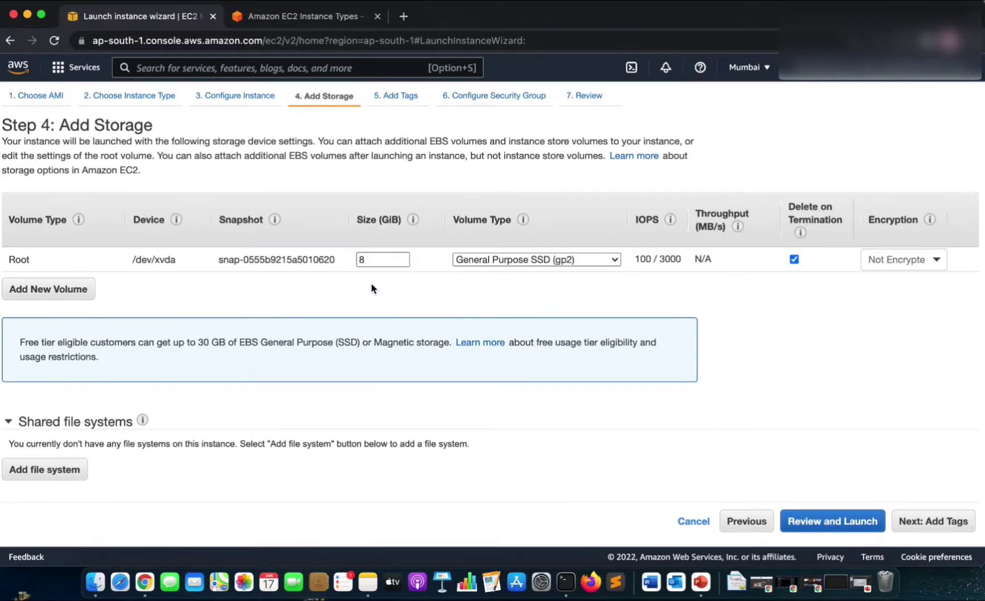
# Check the root volume's size, keep the default storage settings and continue to the tags.
pyautogui.click(363, 260)
pyautogui.doubleClick(374, 262)
pyautogui.click(813, 405)
pyautogui.click(942, 523)
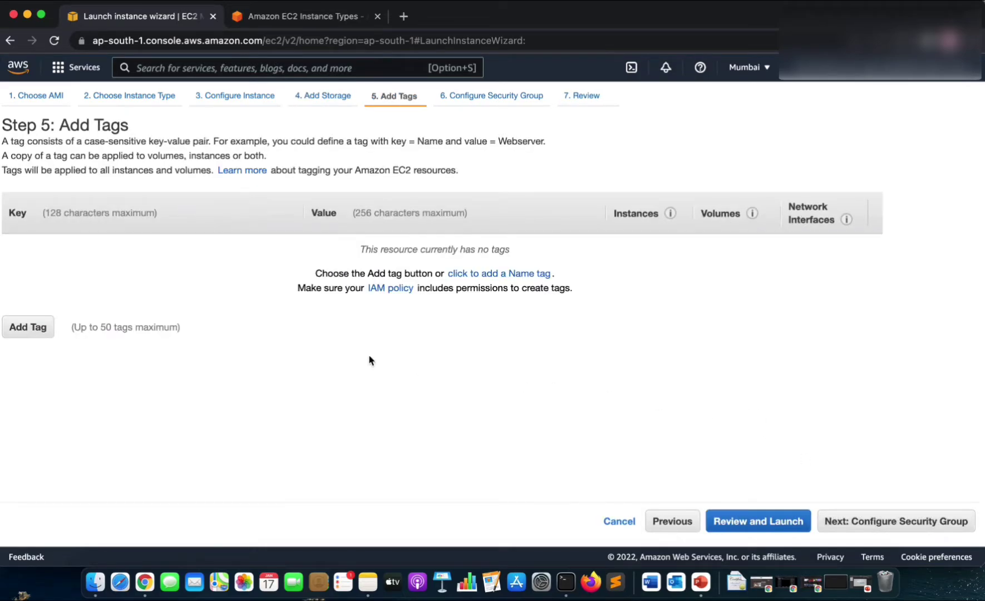
# Add a tag with the key Name and the value cloudtechie, and continue to the security group configuration.
pyautogui.click(28, 327)
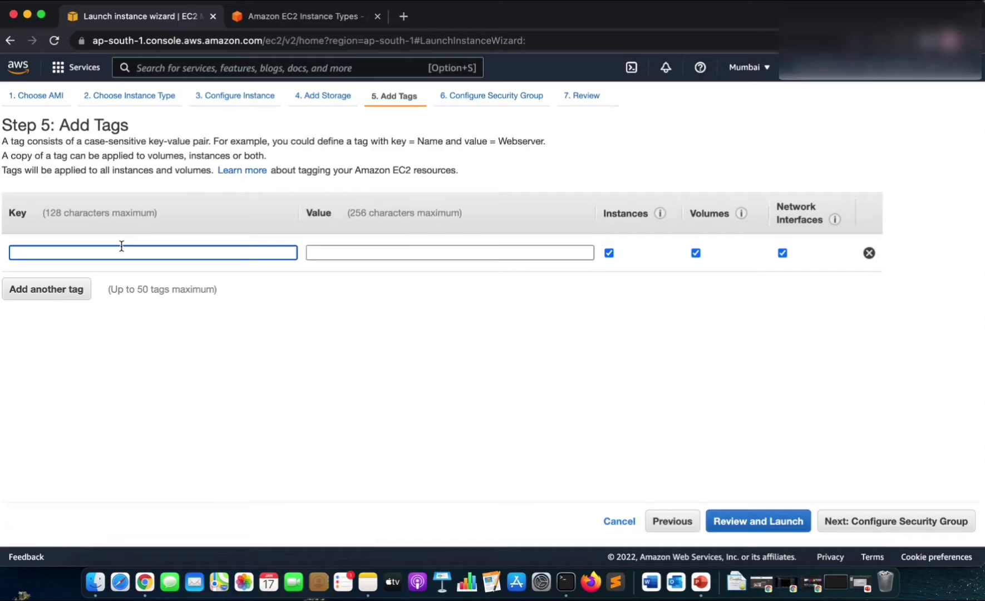
pyautogui.write('Name')
pyautogui.press('Tab')
pyautogui.write('cl')
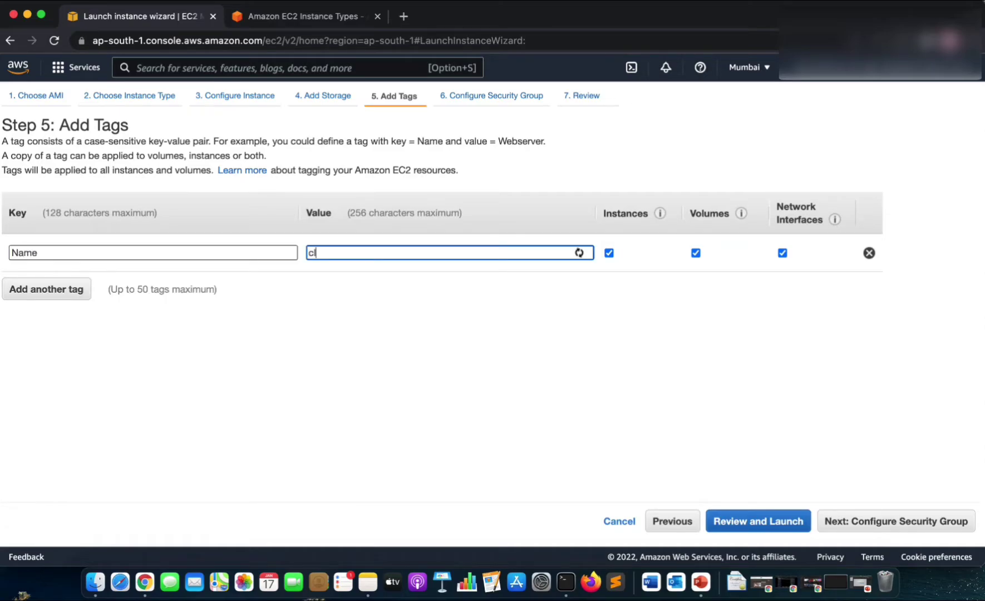
pyautogui.write('oudtechie')
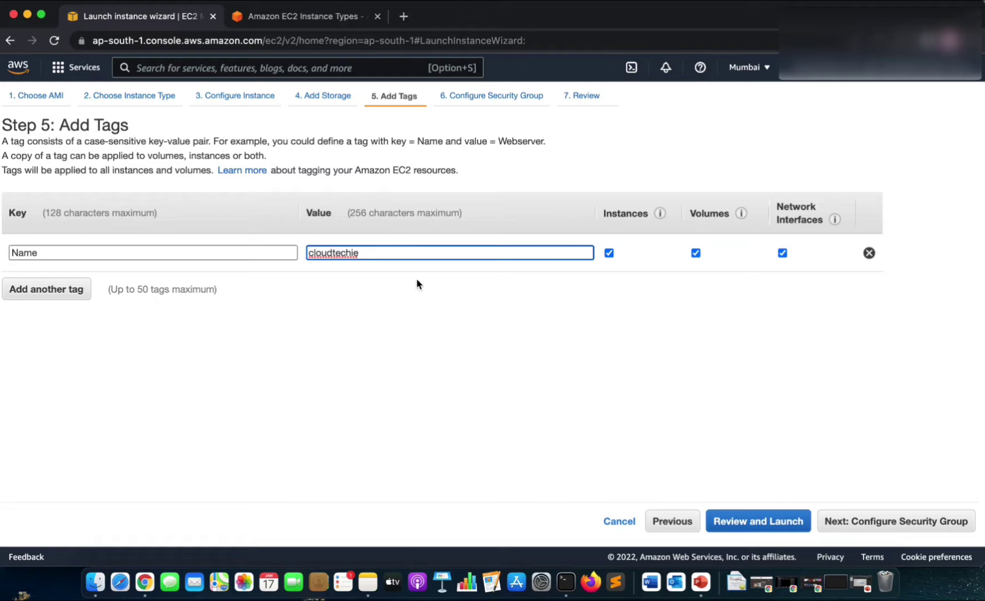
pyautogui.click(882, 522)
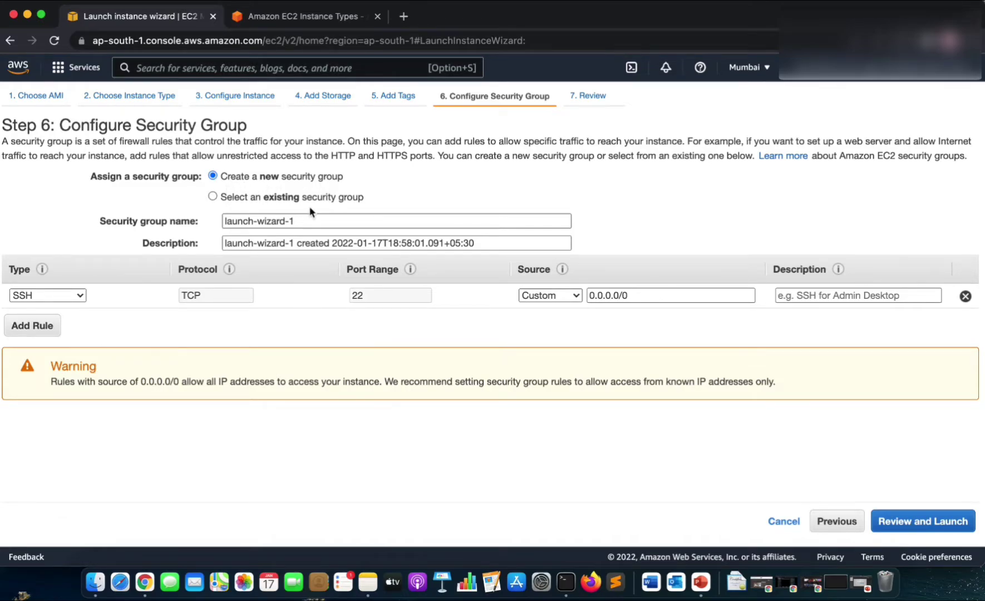
# Set up a new security group named cloudtechie-SG with the description "THis seurity group is created for cloudtechie testing".
pyautogui.click(213, 196)
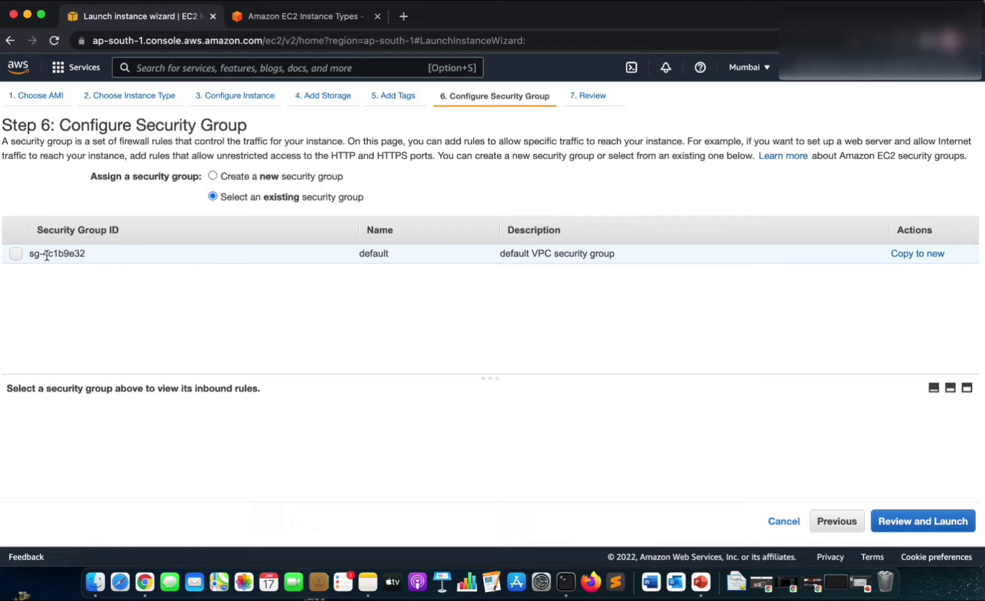
pyautogui.click(212, 176)
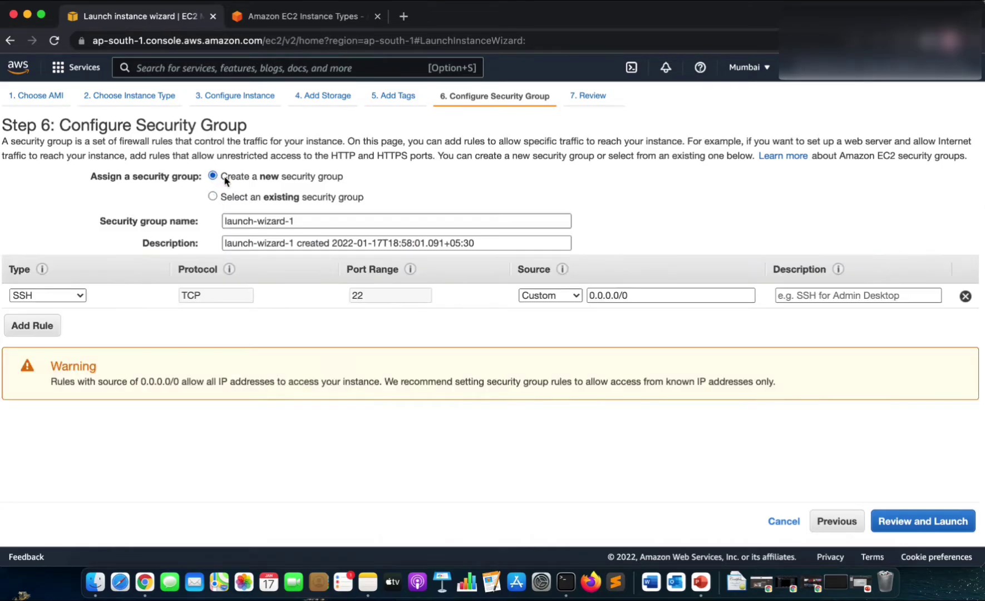
pyautogui.click(179, 215)
pyautogui.write('c')
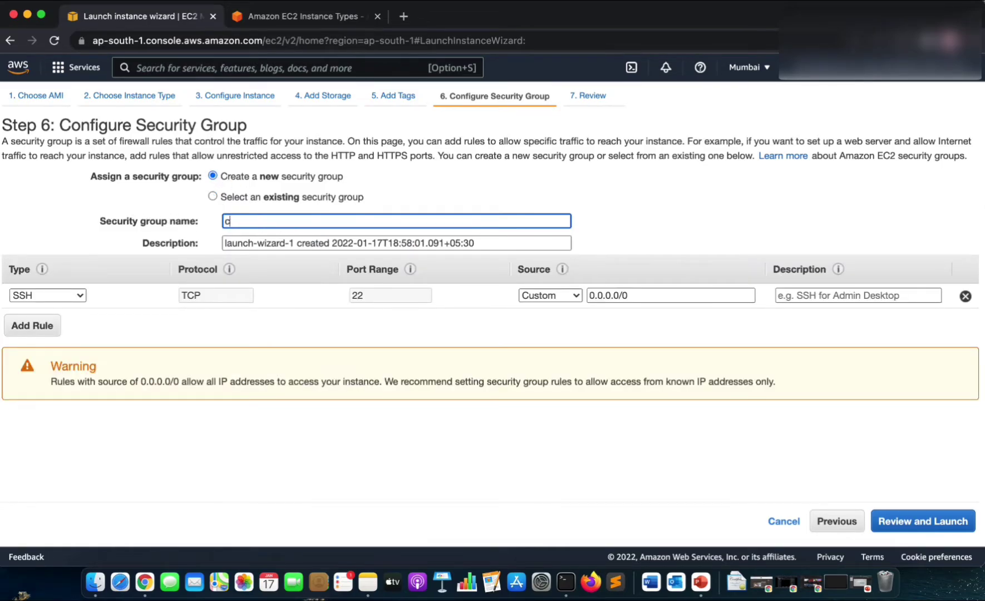
pyautogui.write('loudtechie-SG')
pyautogui.press('Tab')
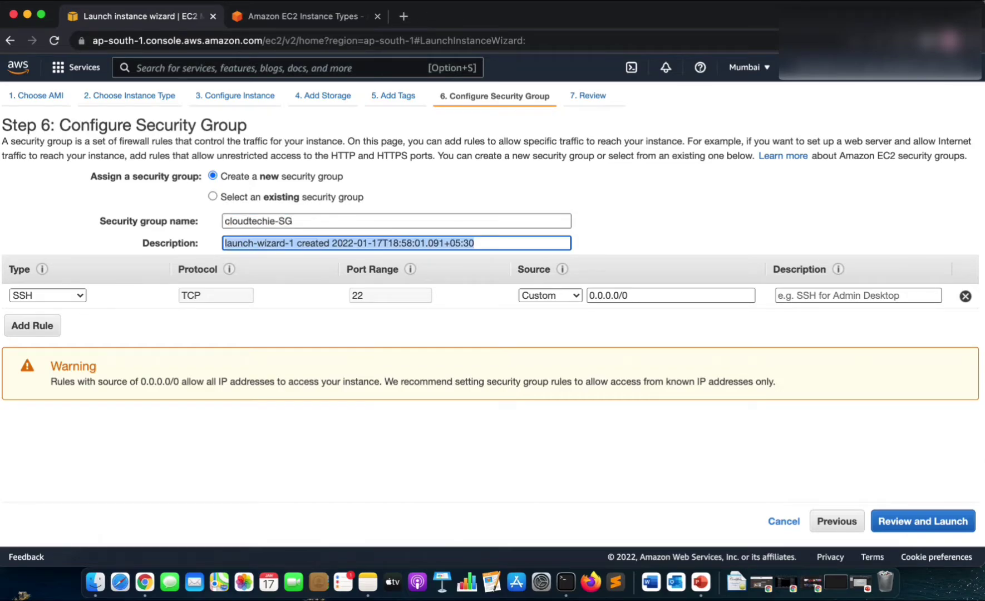
pyautogui.write('THis seurity gro')
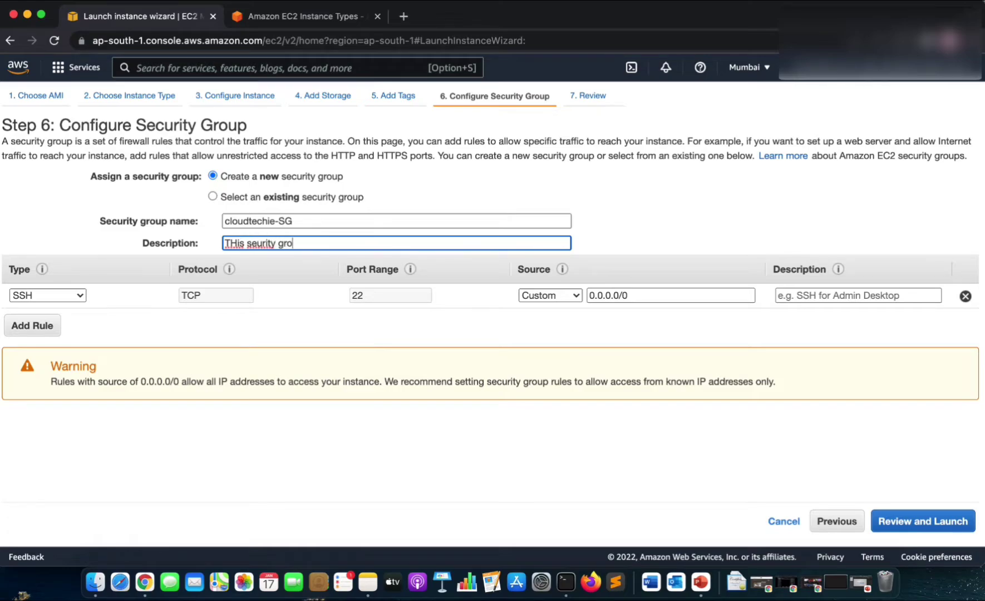
pyautogui.write('up is created for cloudtechie ')
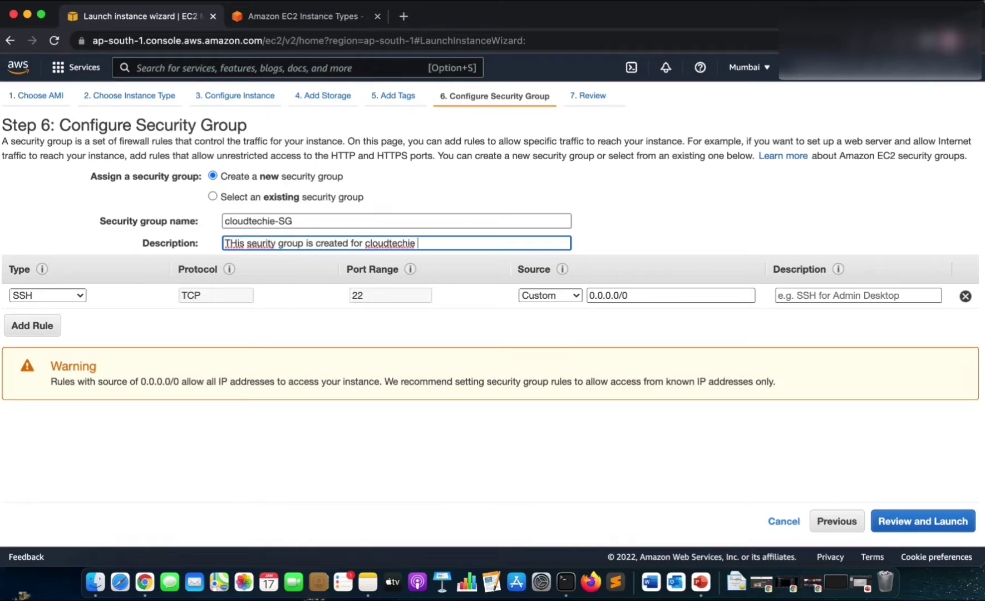
pyautogui.write('testing')
pyautogui.click(263, 333)
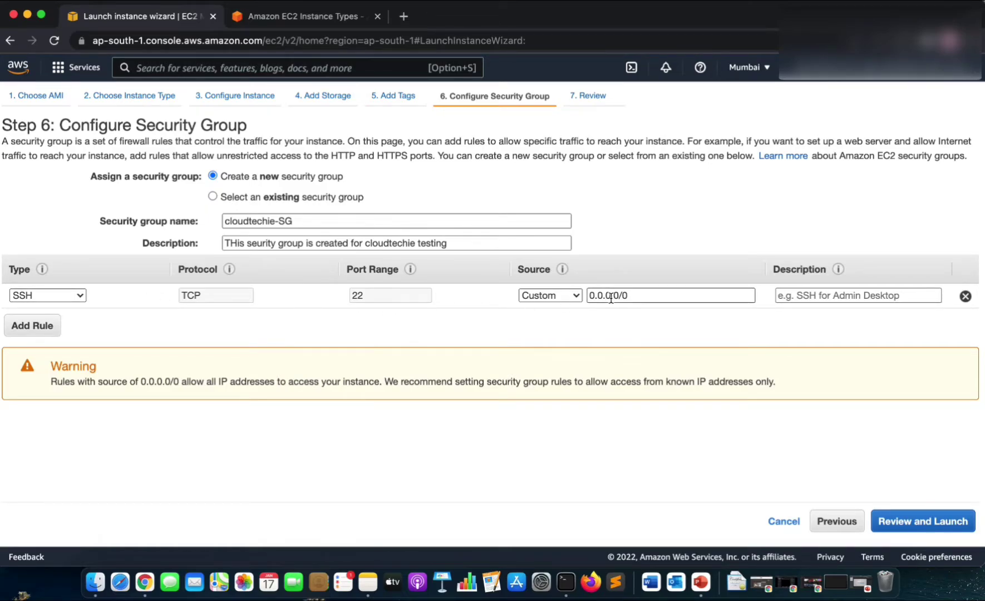
# Keep the SSH rule with source 0.0.0.0/0 and continue to the launch review to check the instance's settings.
pyautogui.tripleClick(638, 296)
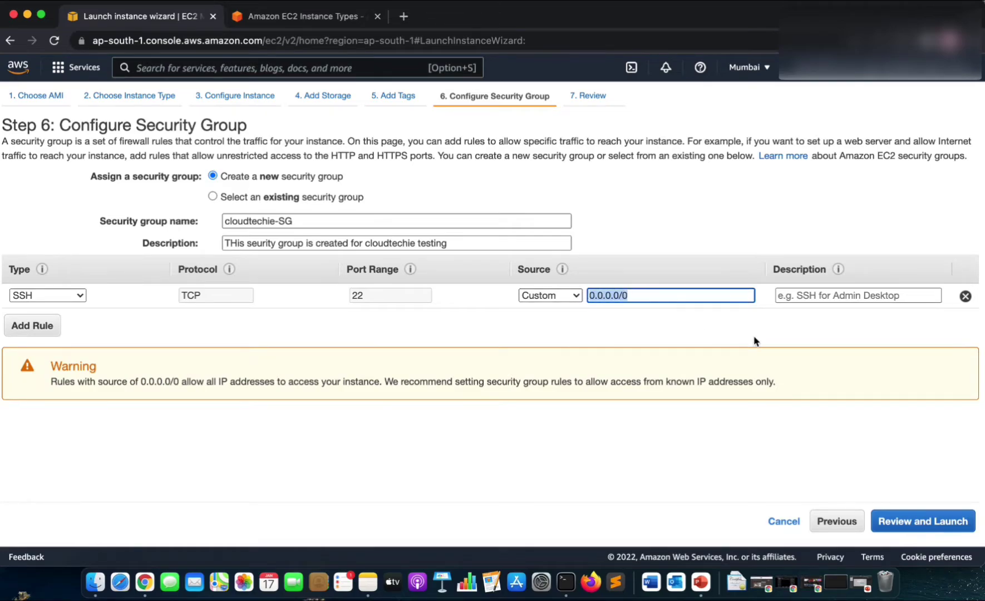
pyautogui.click(802, 329)
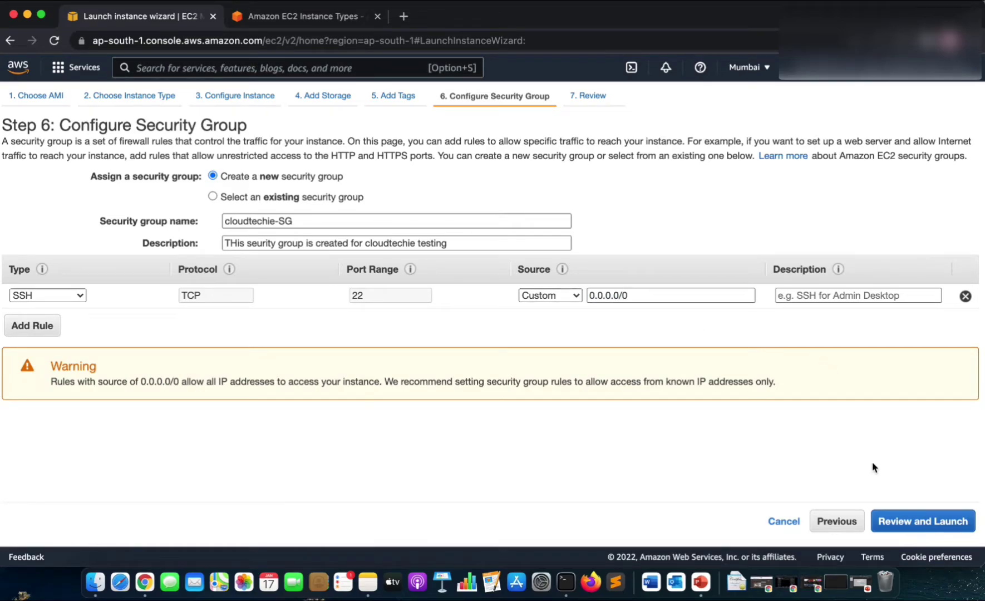
pyautogui.click(923, 523)
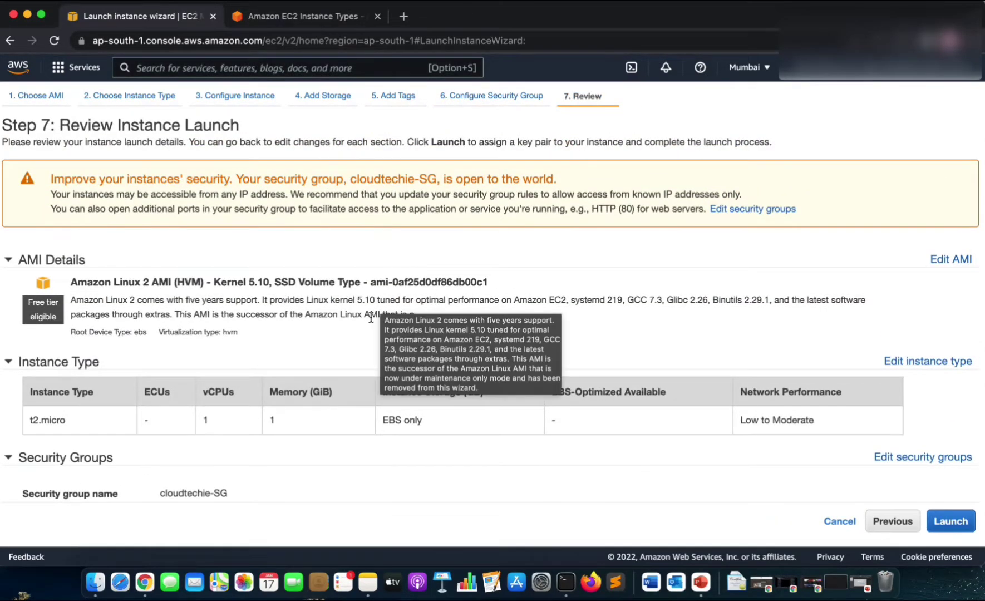
pyautogui.scroll(-3, 395, 298)
pyautogui.scroll(3, 398, 297)
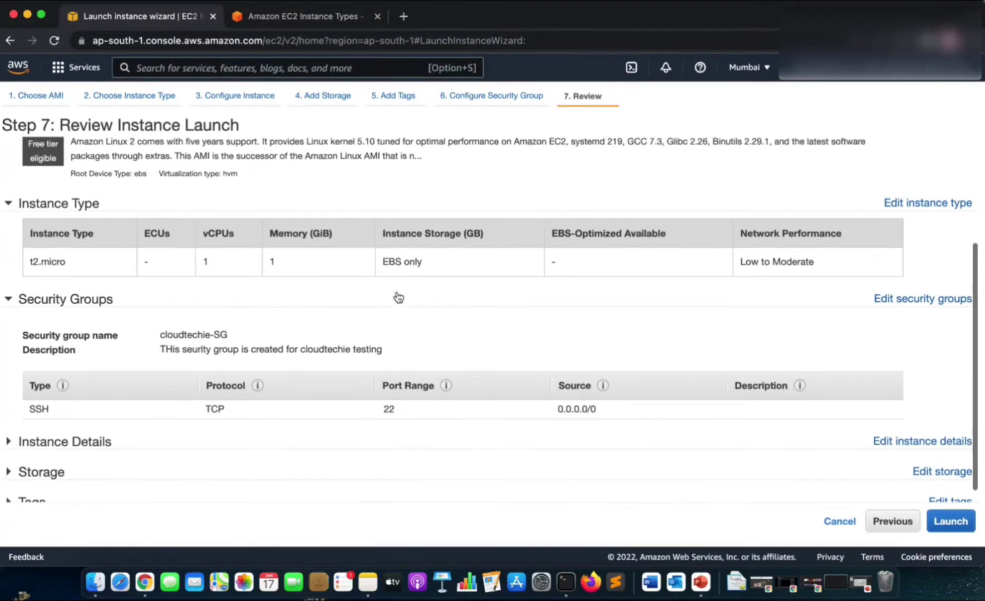
# Launch the reviewed instance with a new RSA key pair named cloudtechie-keypair, downloading its private key file before launching.
pyautogui.scroll(-3, 397, 295)
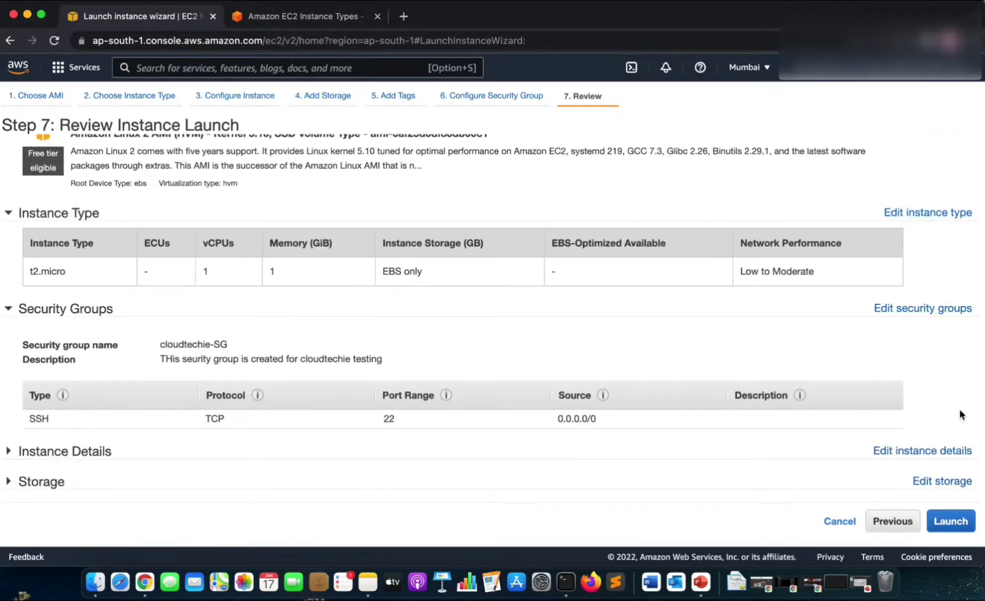
pyautogui.scroll(-1, 959, 410)
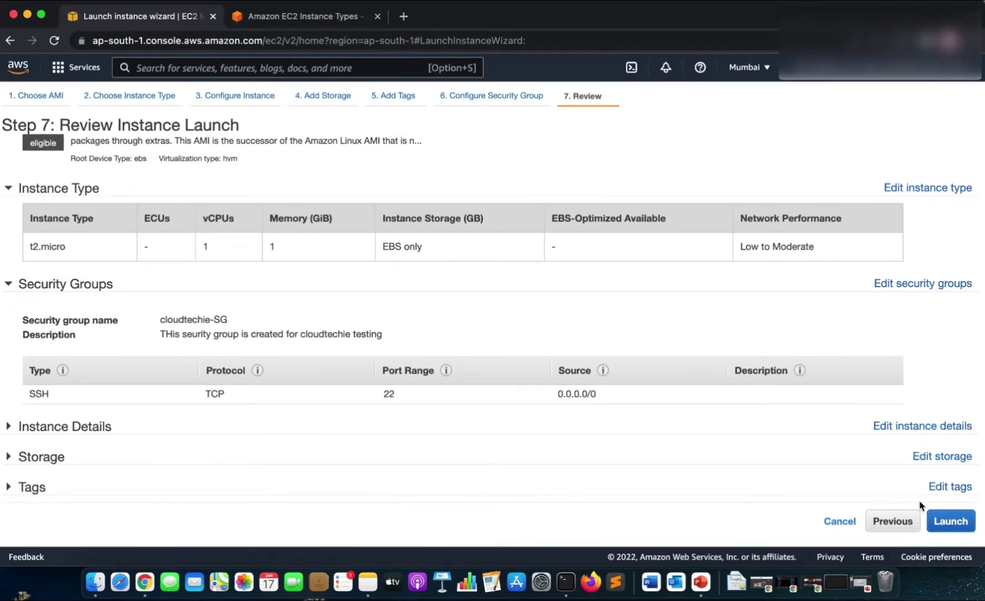
pyautogui.click(951, 523)
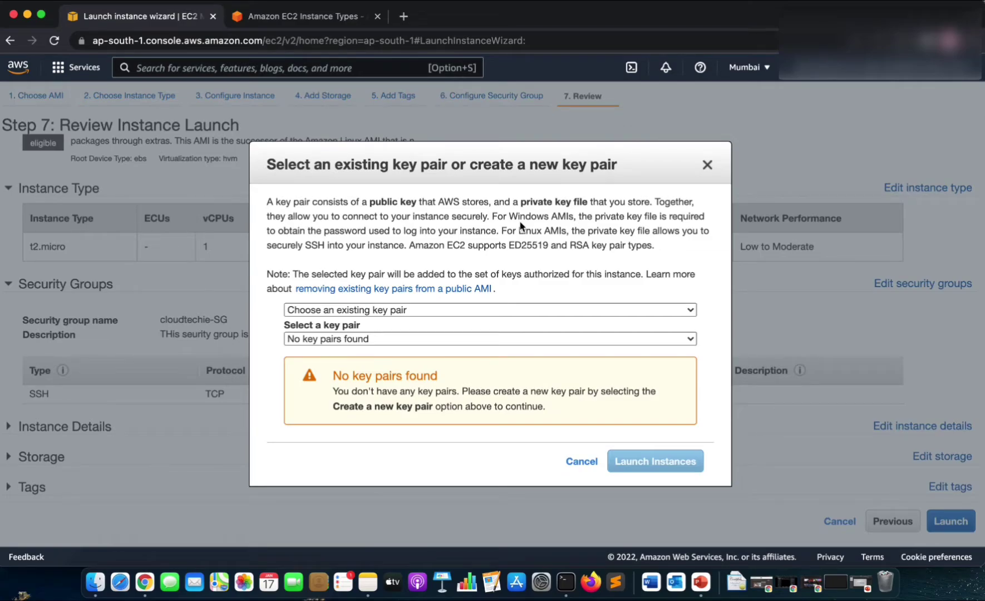
pyautogui.click(490, 310)
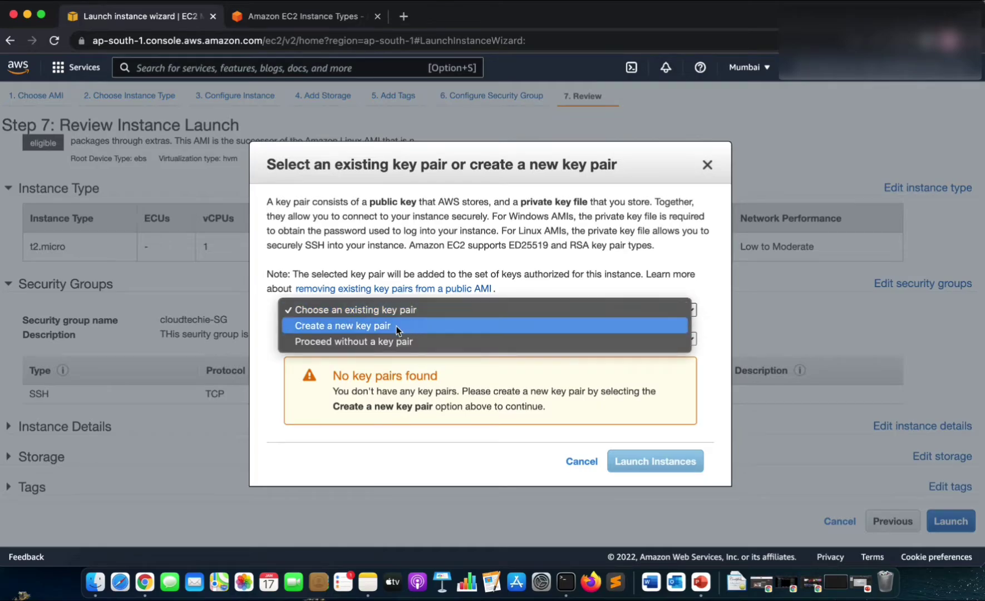
pyautogui.click(393, 326)
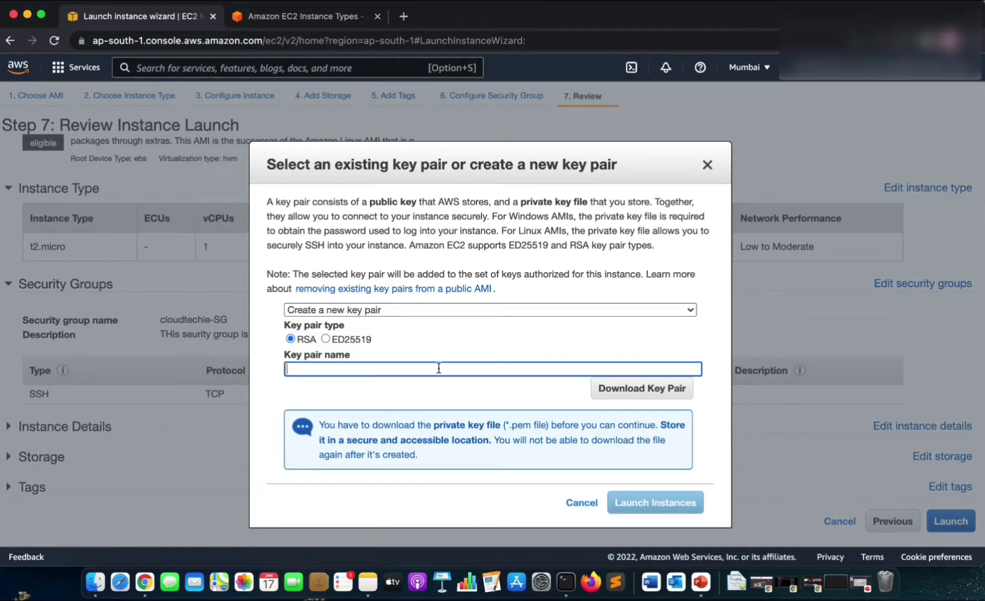
pyautogui.write('cloudtechie-keypair')
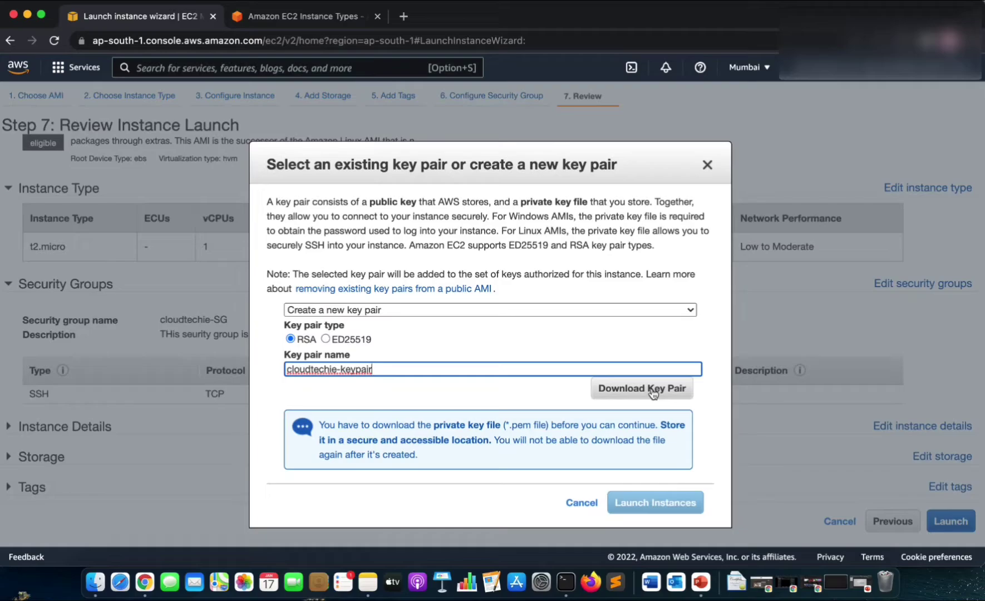
pyautogui.click(653, 389)
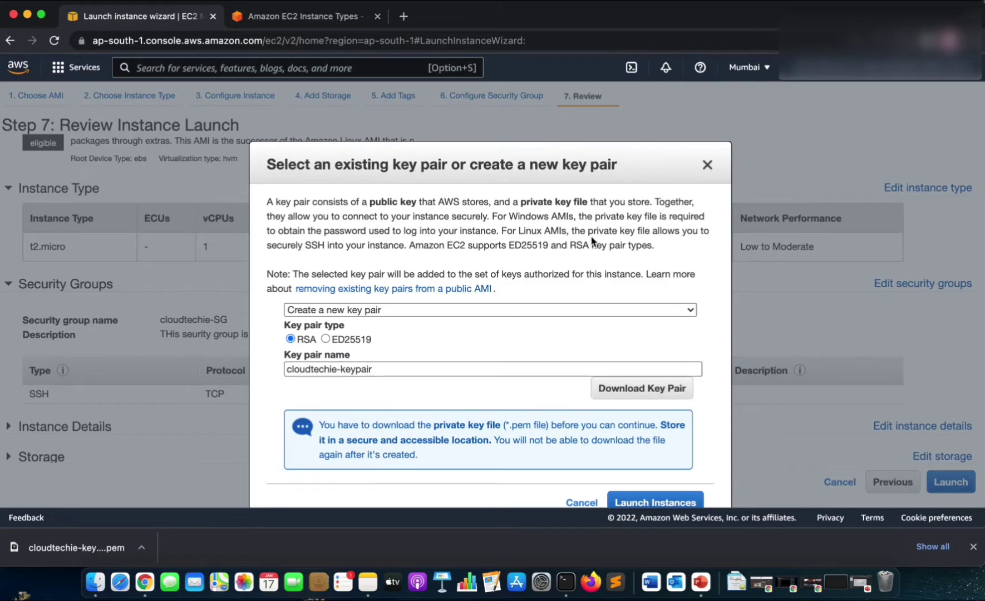
pyautogui.scroll(-1, 585, 258)
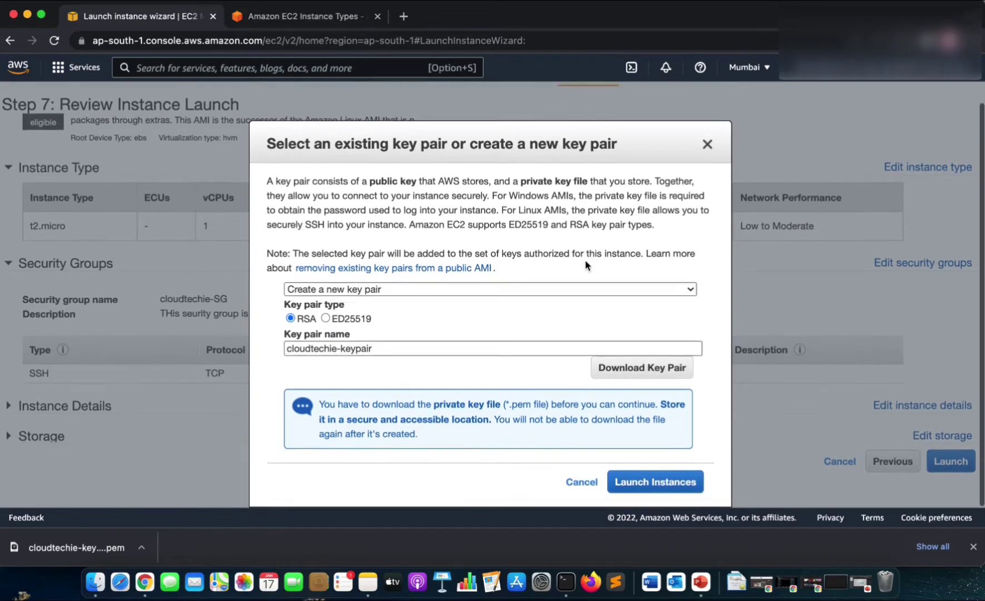
pyautogui.click(642, 484)
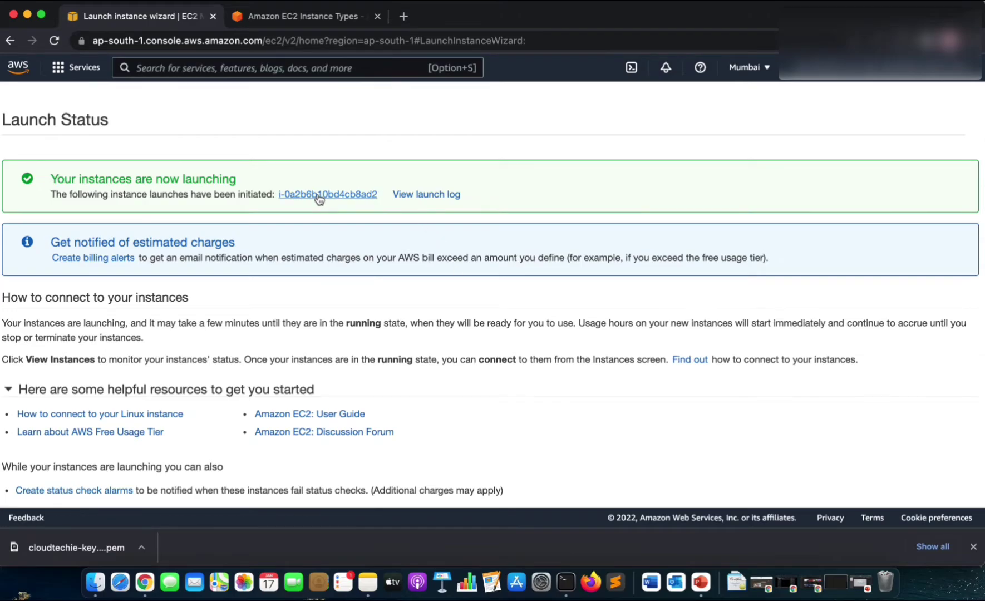
# Open the launched cloudtechie instance in the instances list, refresh its state and go to its connection options.
pyautogui.click(326, 195)
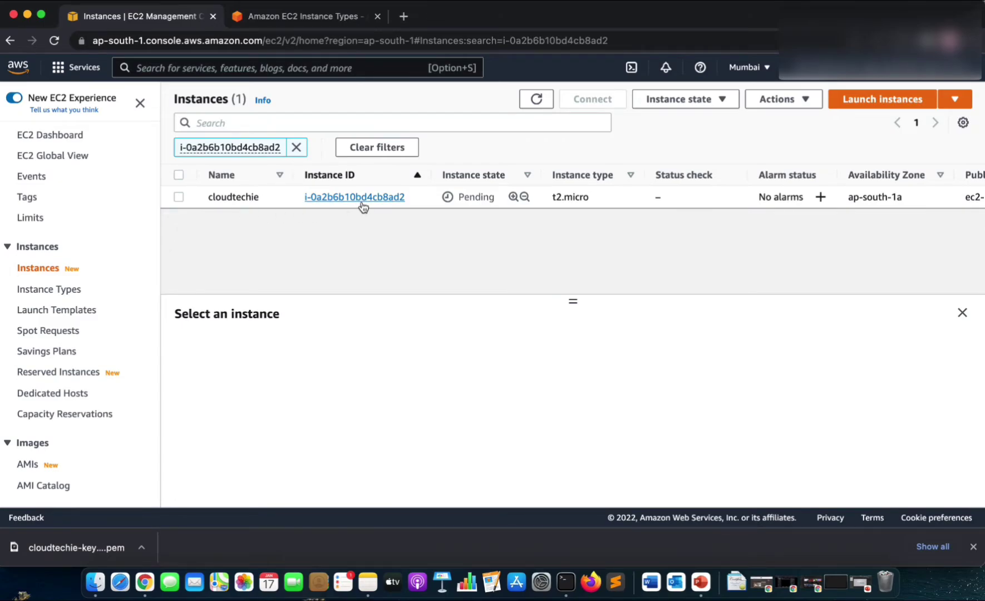
pyautogui.doubleClick(226, 198)
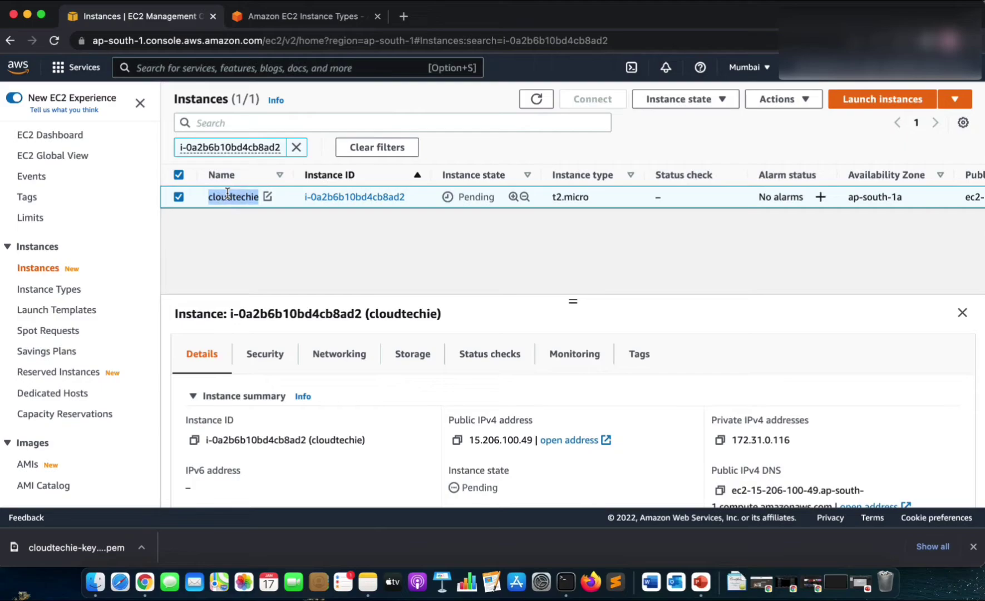
pyautogui.click(319, 261)
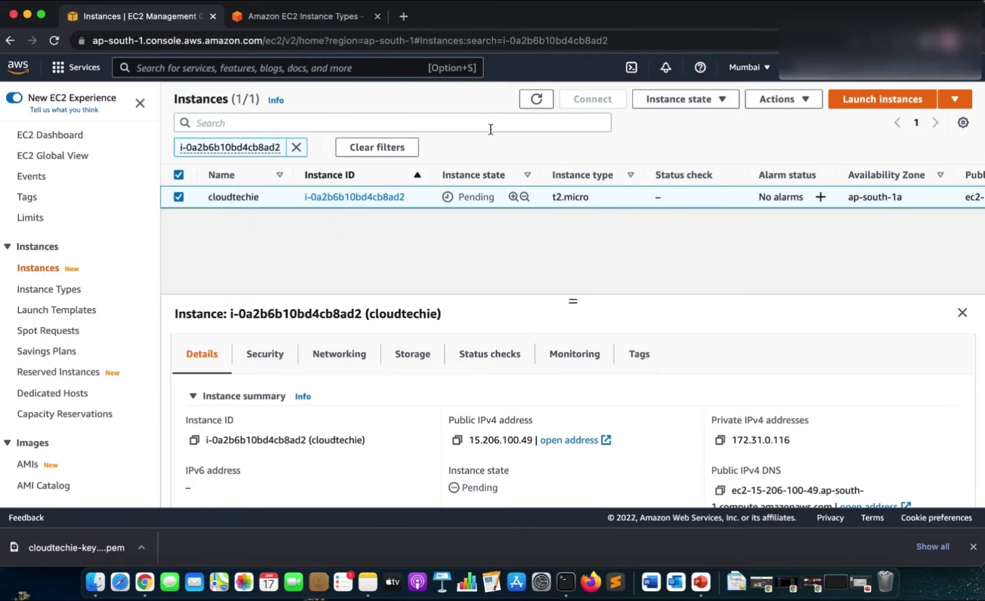
pyautogui.click(537, 101)
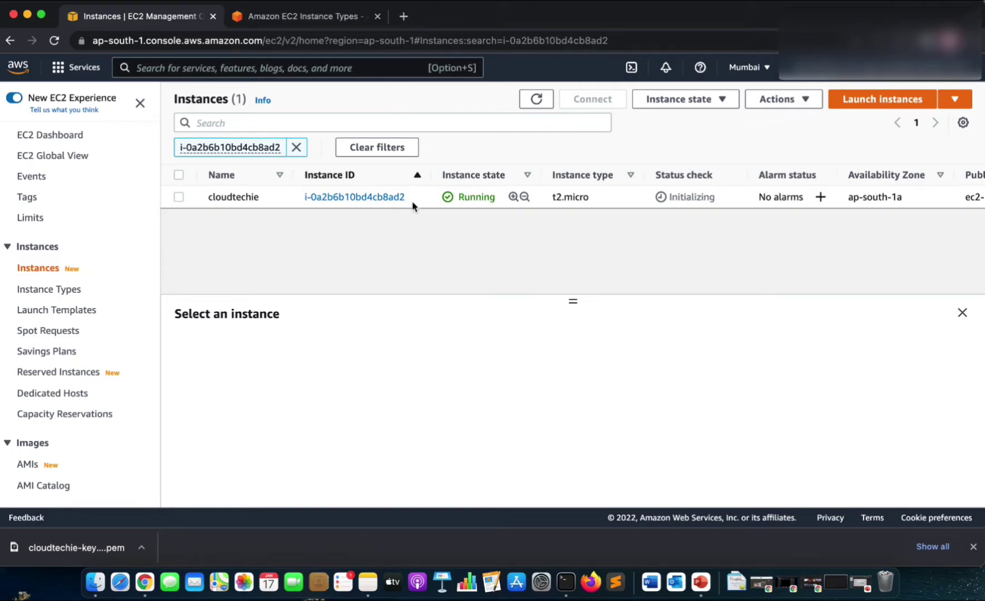
pyautogui.click(356, 199)
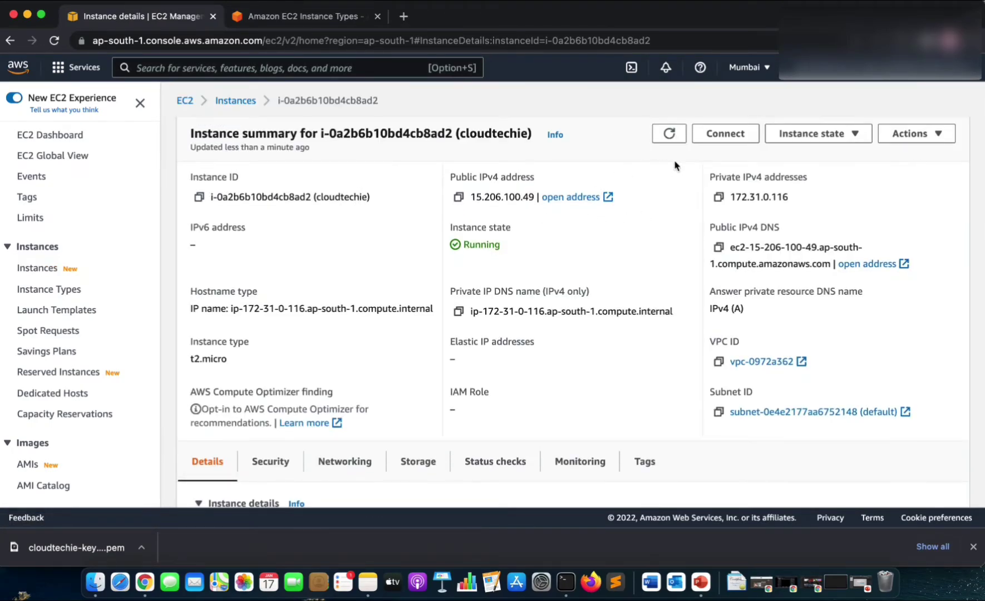
pyautogui.click(727, 134)
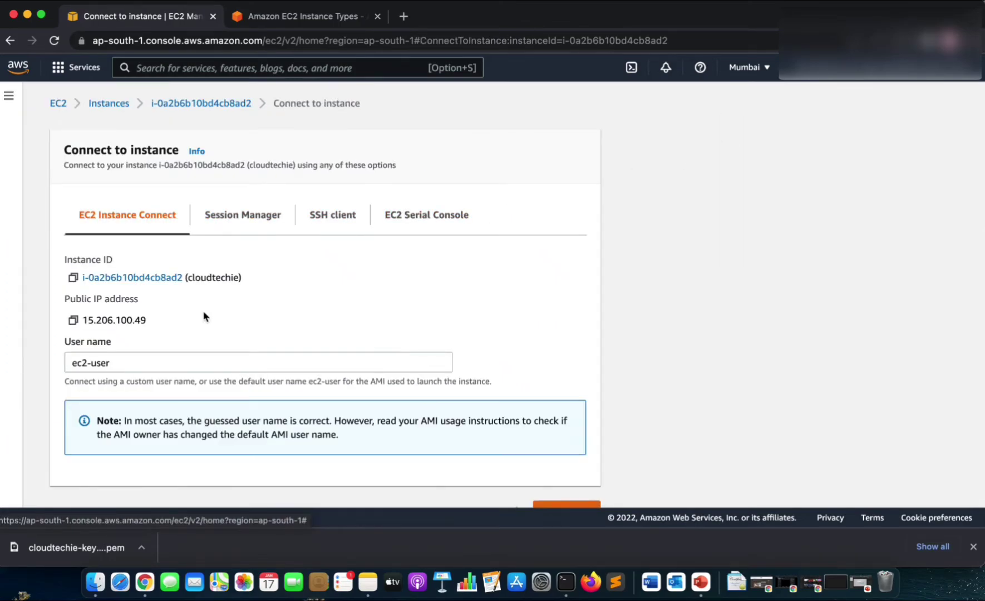
# Switch to Terminal and change the working directory to Downloads.
pyautogui.click(565, 581)
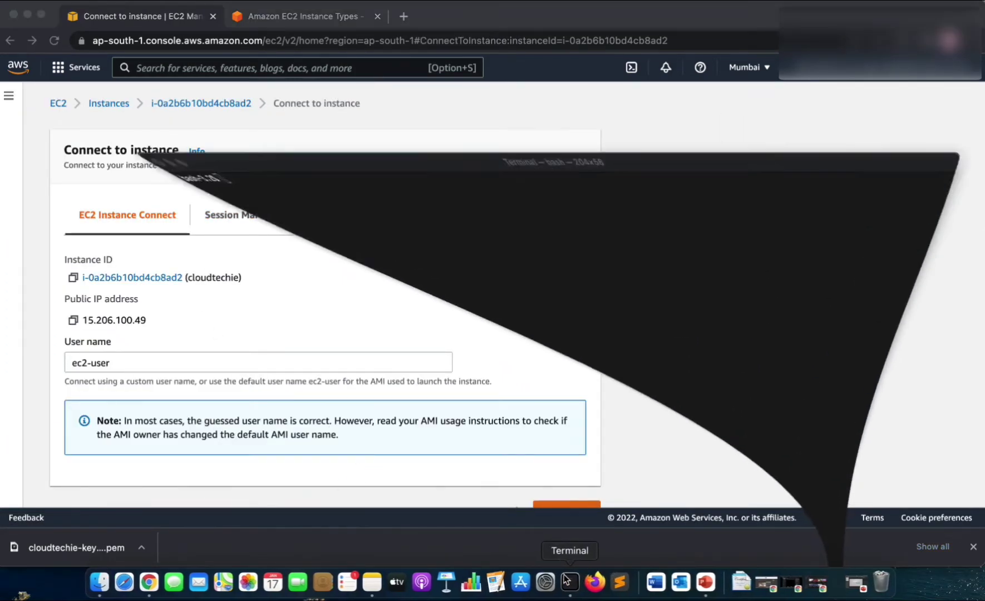
pyautogui.write('cd Down')
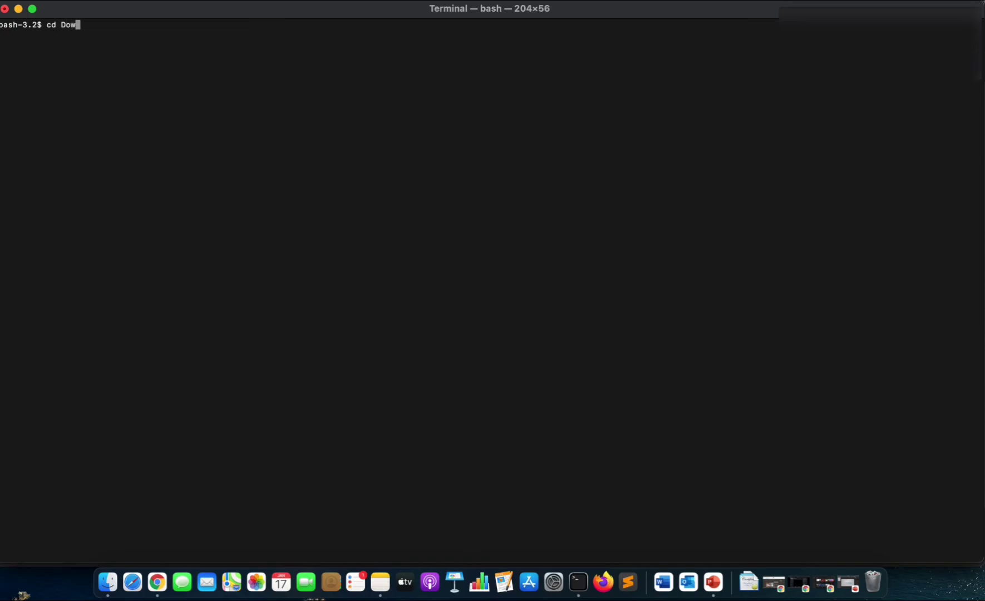
pyautogui.press('Tab')
pyautogui.press('Return')
# Copy the key permission command from the instance's SSH client instructions and run chmod 400 cloudtechie-keypair.pem in Terminal.
pyautogui.press('super+Tab')
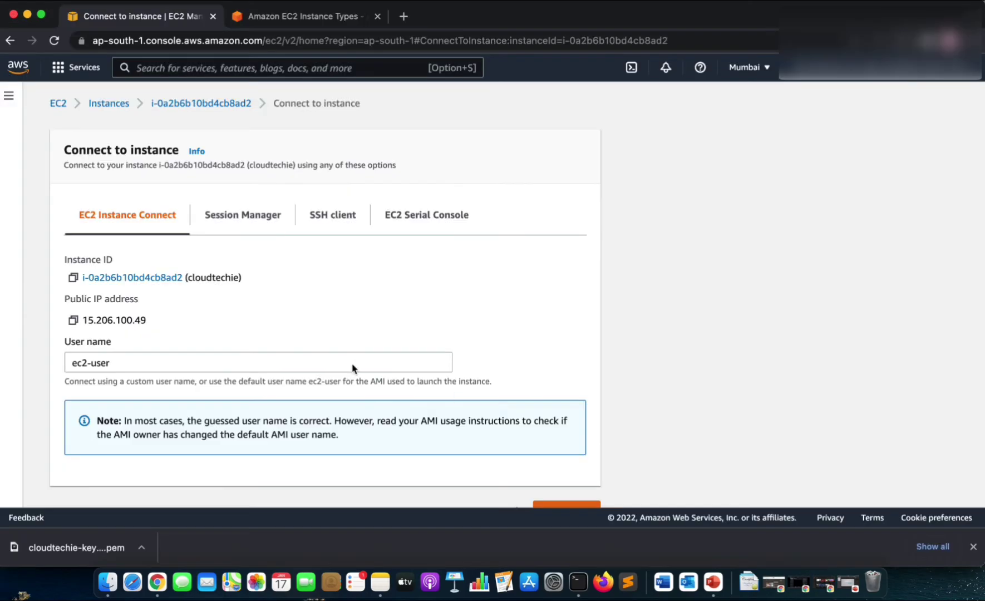
pyautogui.click(332, 223)
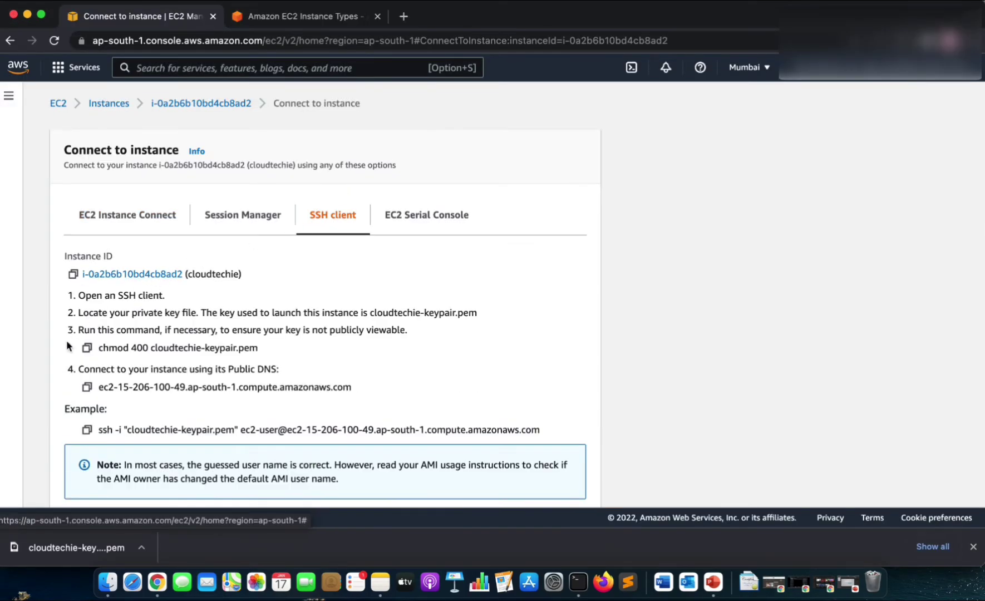
pyautogui.click(88, 348)
pyautogui.press('super+Tab')
pyautogui.press('super+v')
pyautogui.press('Return')
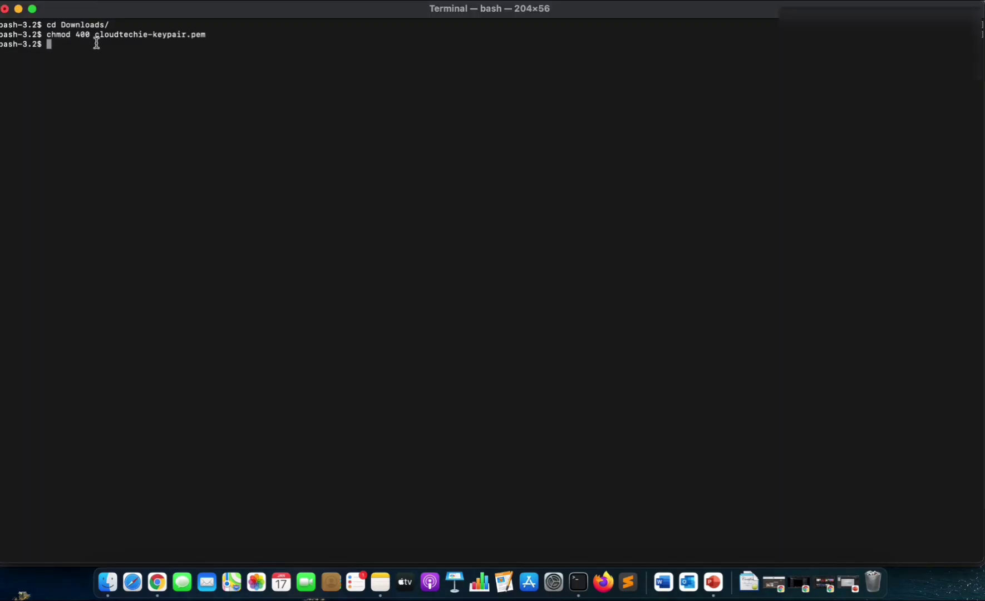
# Copy the example ssh command from the SSH client instructions, run it in Terminal to connect as ec2-user, and accept the host with yes.
pyautogui.press('super+Tab')
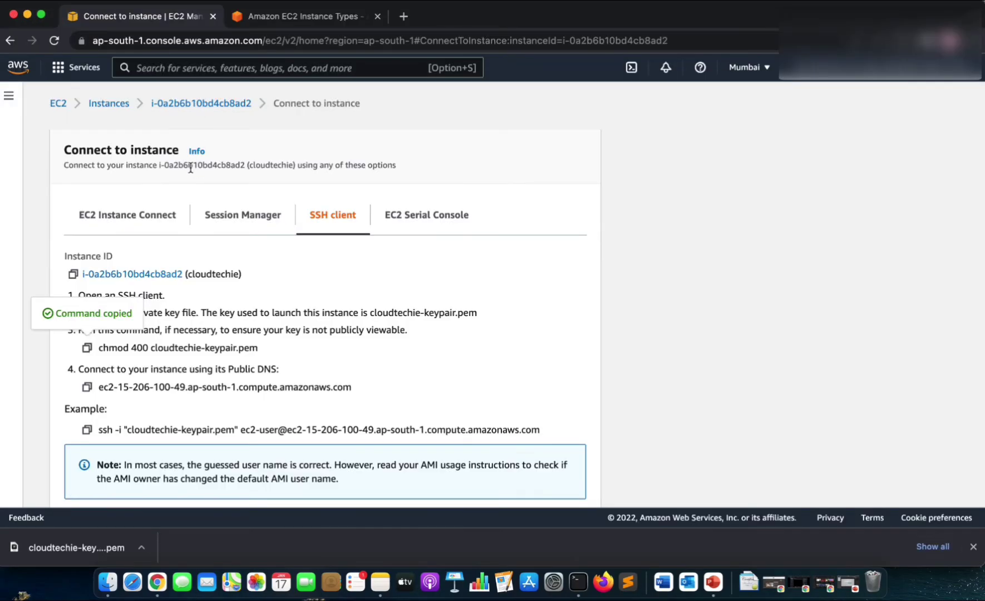
pyautogui.click(89, 390)
pyautogui.press('super+Tab')
pyautogui.press('super+Tab')
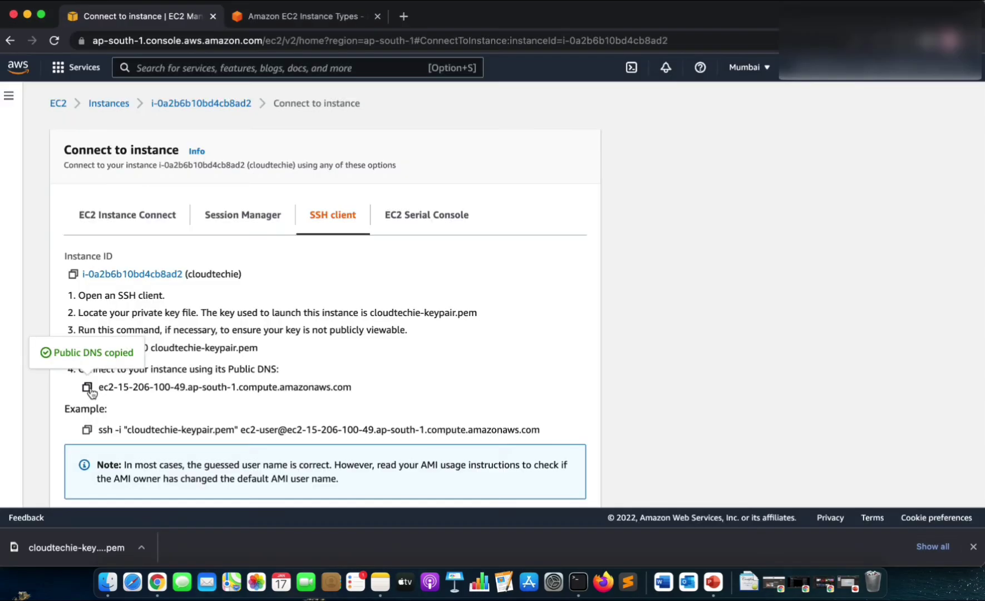
pyautogui.click(87, 429)
pyautogui.press('super+Tab')
pyautogui.press('super+v')
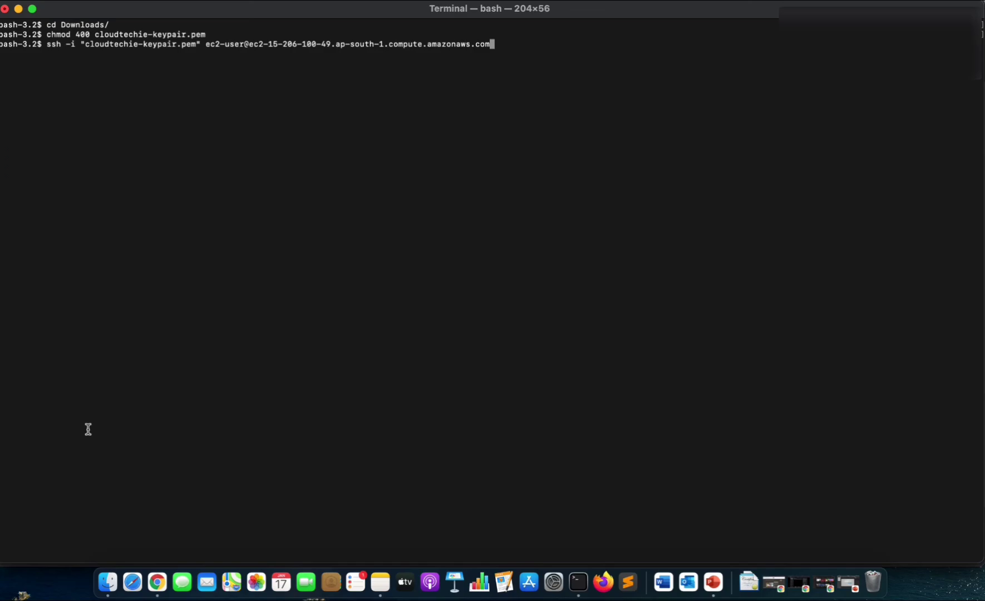
pyautogui.press('Return')
pyautogui.write('yes')
pyautogui.press('Return')
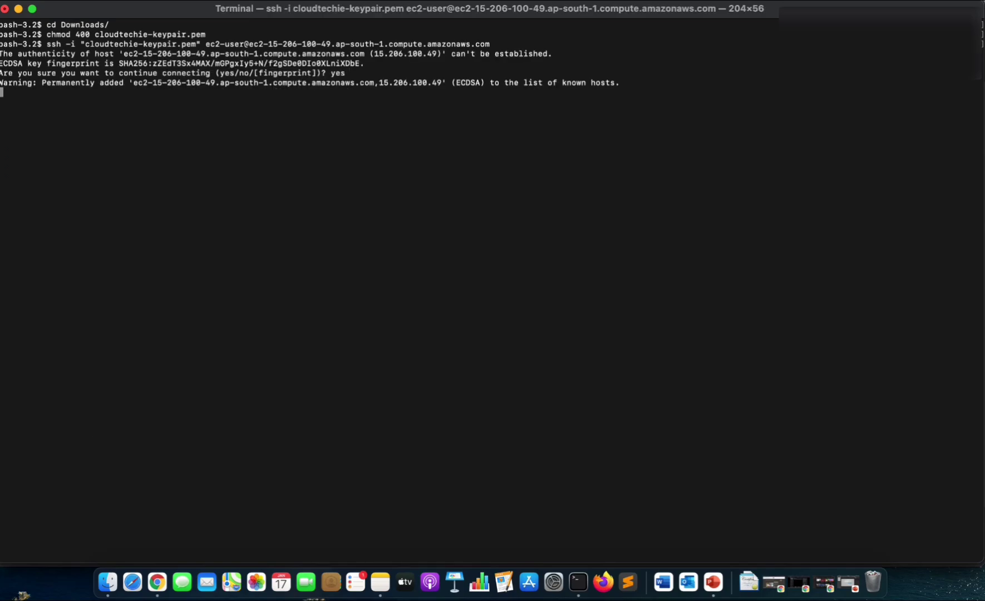
# Open a root shell on the connected instance with sudo -i.
pyautogui.press('Return')
pyautogui.press('Return')
pyautogui.write('sudo -i')
pyautogui.press('Return')
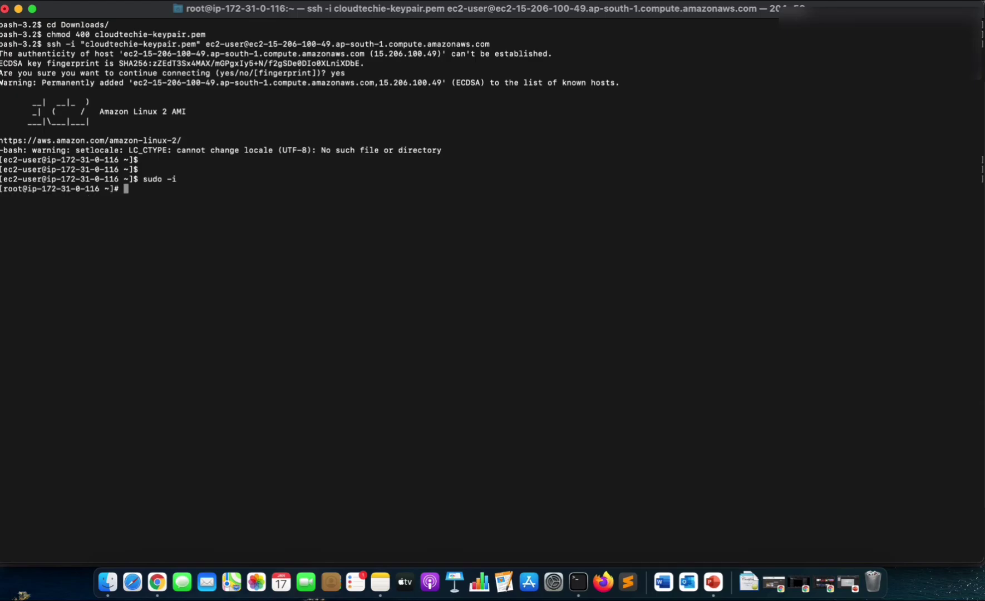